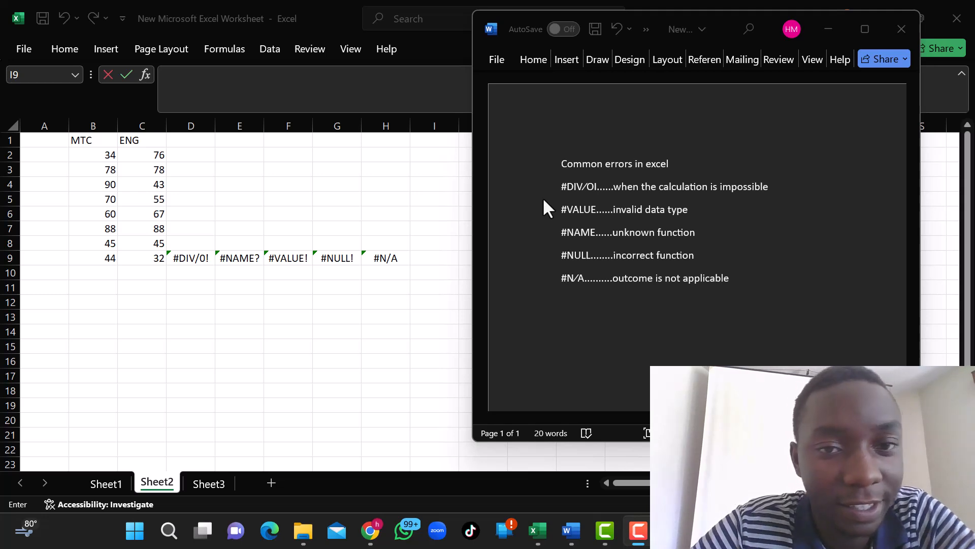
Correct the #DIV/0! formula in cell D9 so that it reads =C2/4.
{"action": "left_click", "coordinate": [185, 259]}
{"action": "left_click", "coordinate": [185, 259]}
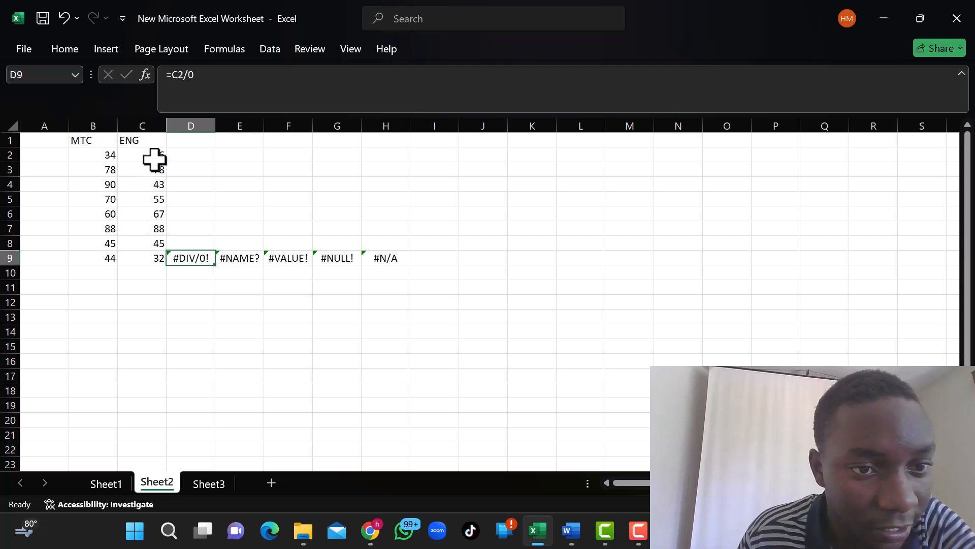
{"action": "left_click", "coordinate": [196, 76]}
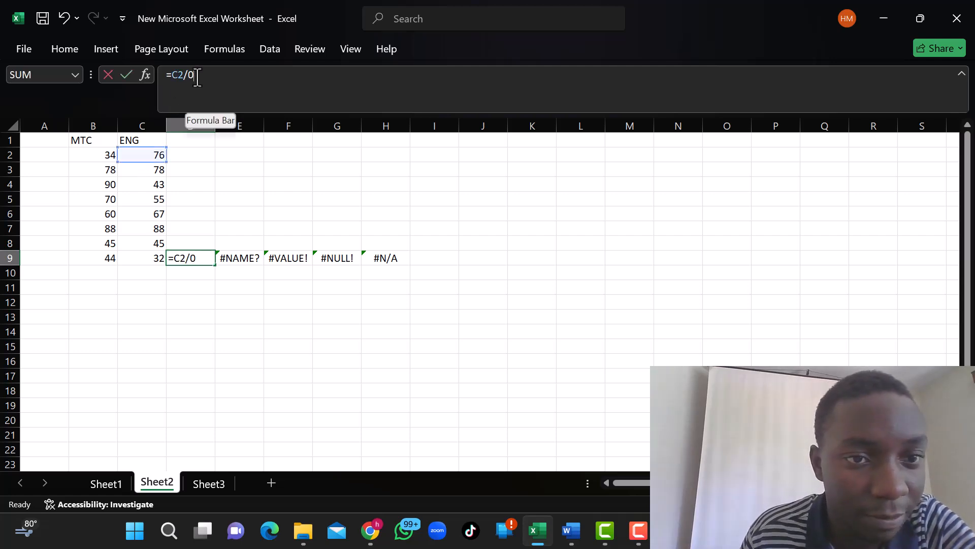
{"action": "key", "text": "BackSpace"}
{"action": "type", "text": "4"}
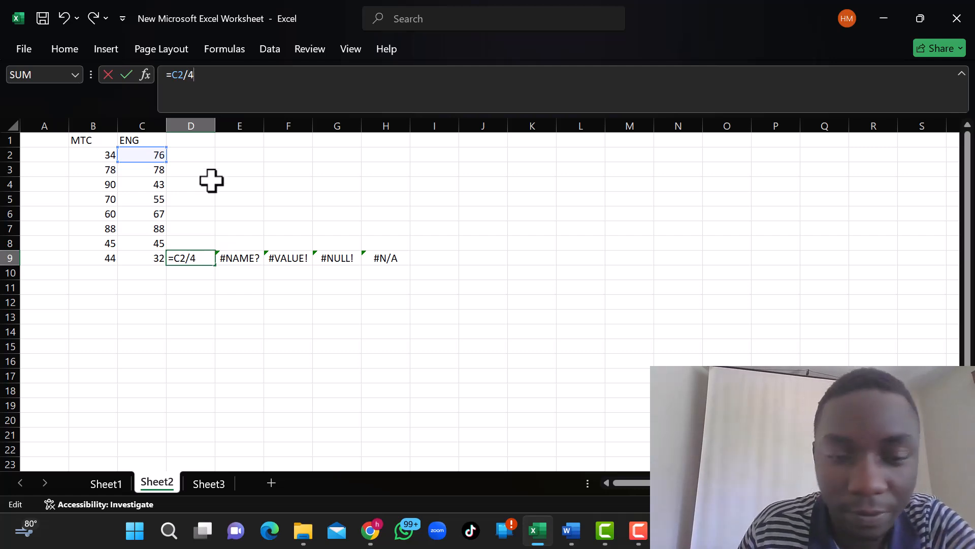
{"action": "key", "text": "Return"}
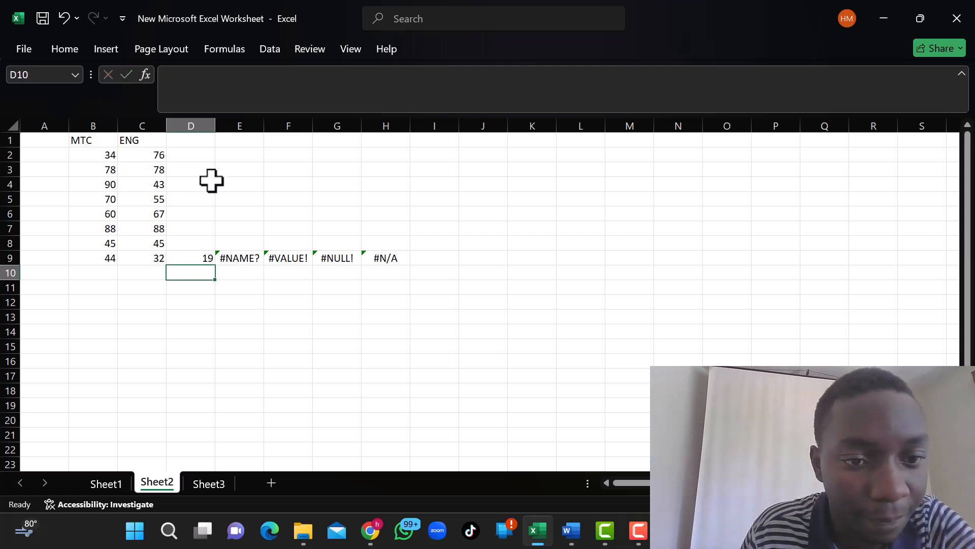
{"action": "left_click", "coordinate": [191, 258]}
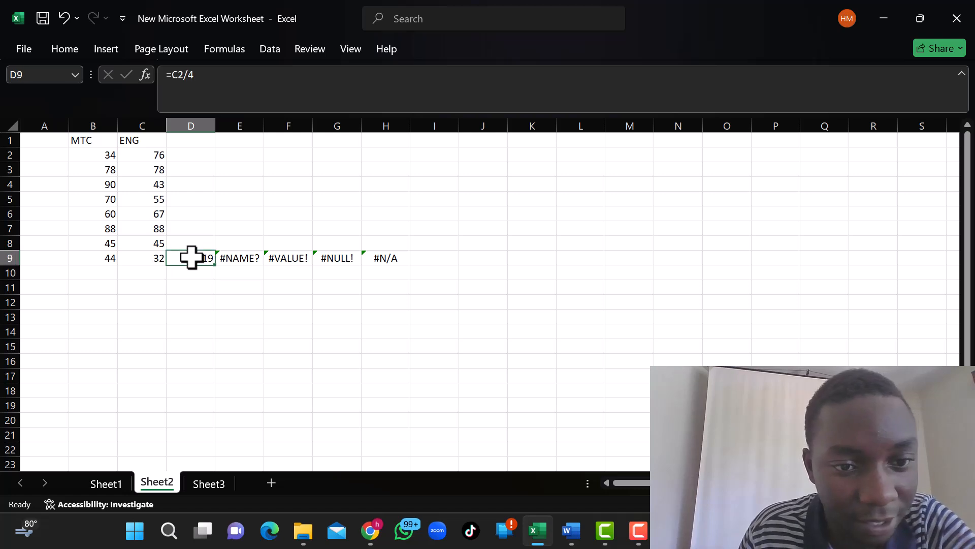
Check the #NAME? error in E9 against the Word notes, and correct the cell's formula to =C5-C4.
{"action": "left_click", "coordinate": [246, 261]}
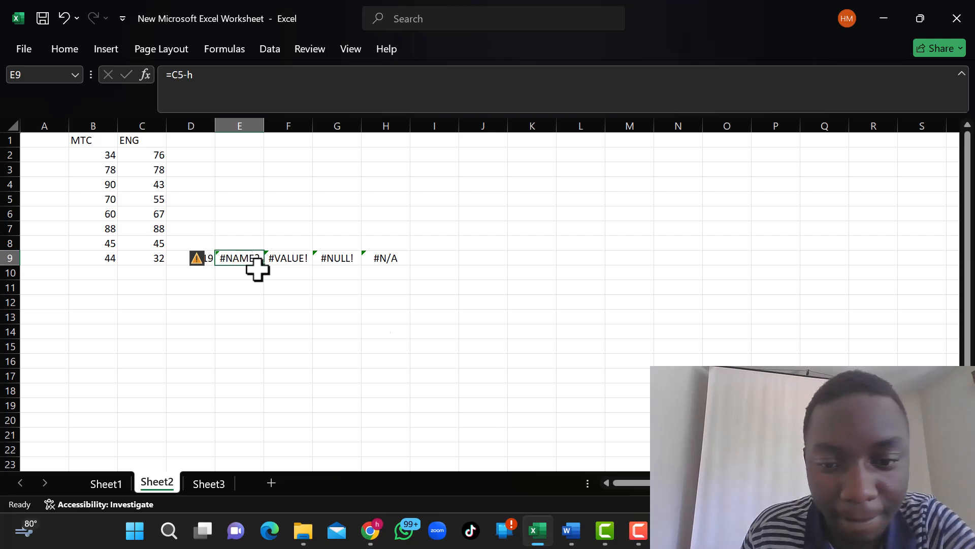
{"action": "left_click", "coordinate": [571, 522]}
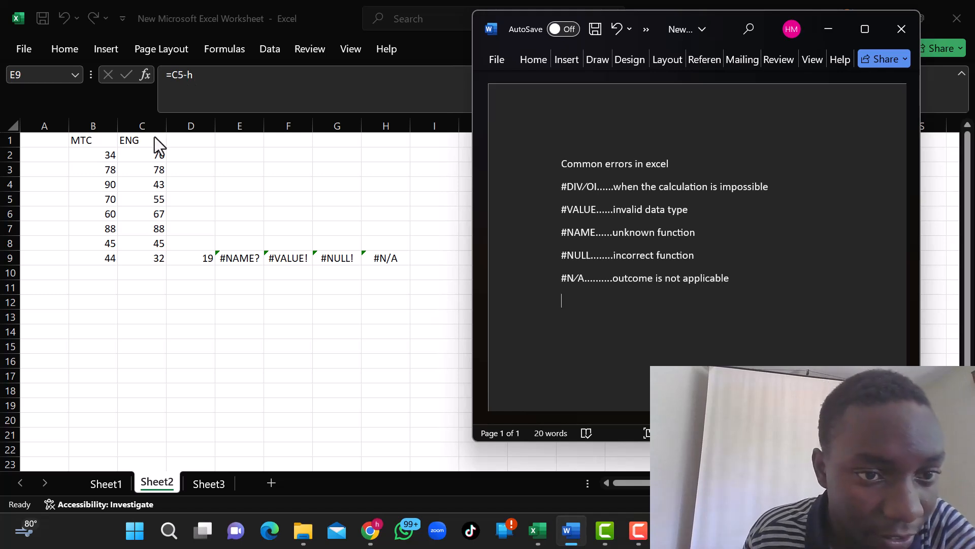
{"action": "left_click", "coordinate": [148, 191]}
{"action": "left_click", "coordinate": [142, 201]}
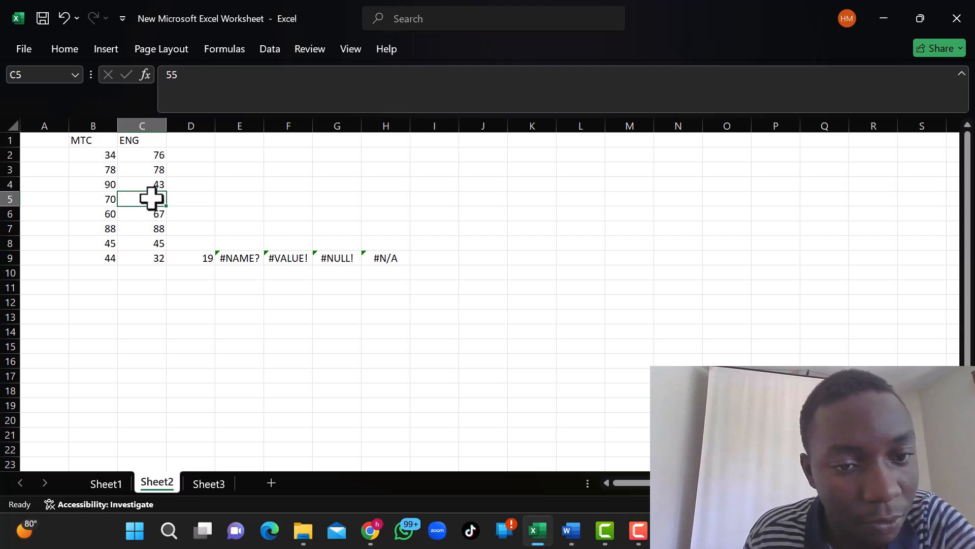
{"action": "left_click", "coordinate": [236, 258]}
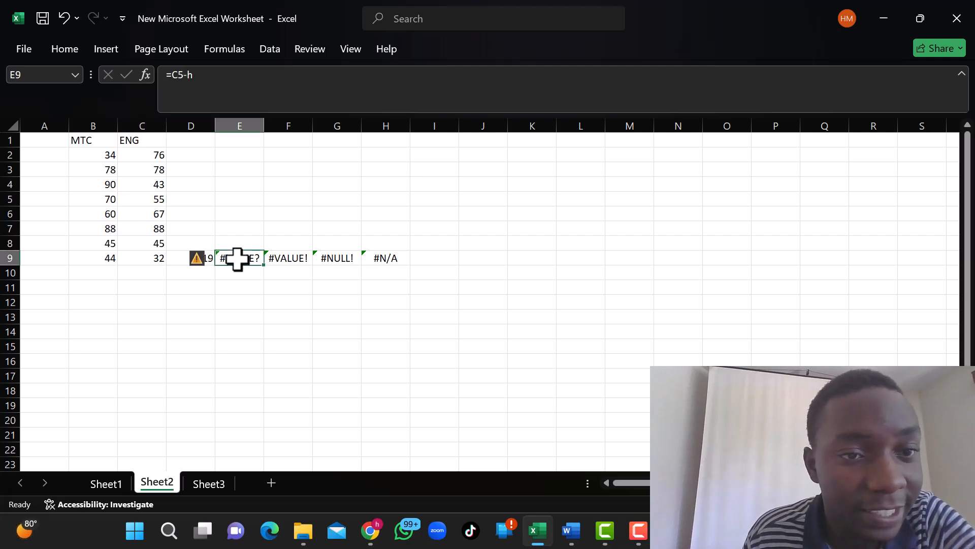
{"action": "left_click", "coordinate": [196, 75]}
{"action": "key", "text": "BackSpace"}
{"action": "key", "text": "BackSpace"}
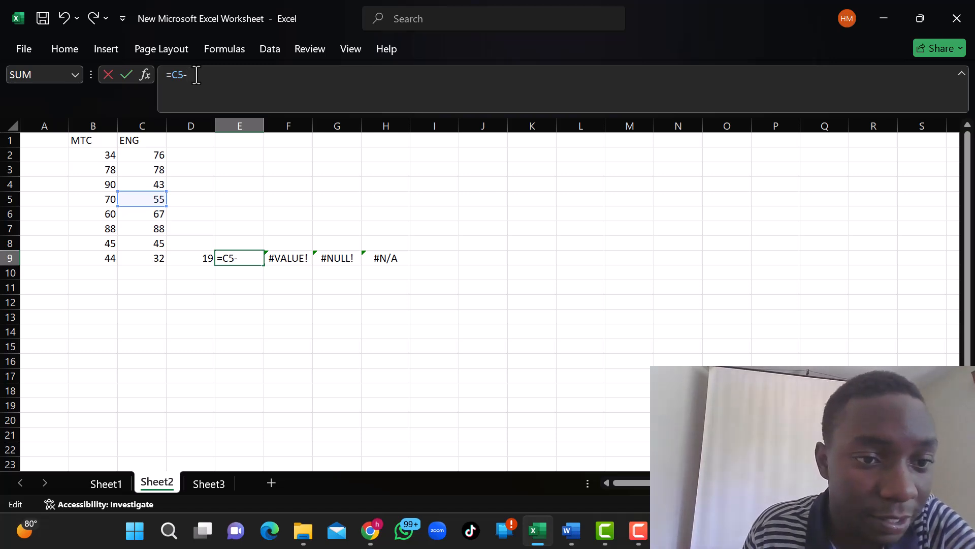
{"action": "left_click", "coordinate": [154, 184]}
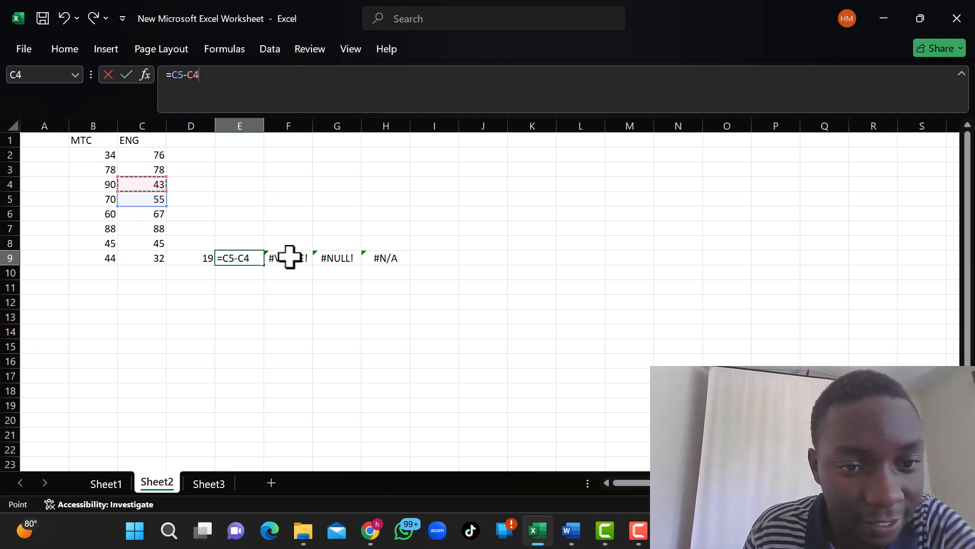
{"action": "key", "text": "Return"}
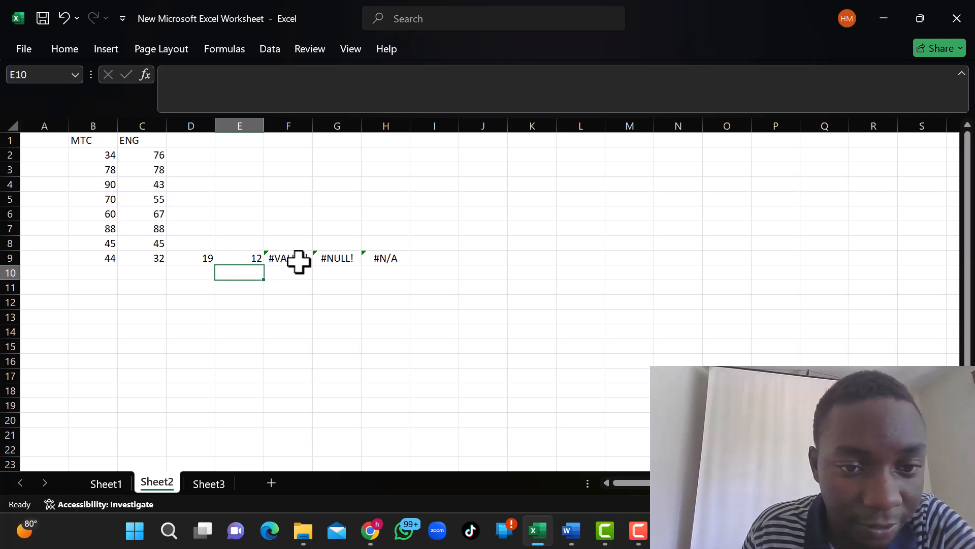
Check the #VALUE! error in F9 against the Word notes and its source cells, and correct its formula to =C2+C3.
{"action": "left_click", "coordinate": [290, 257]}
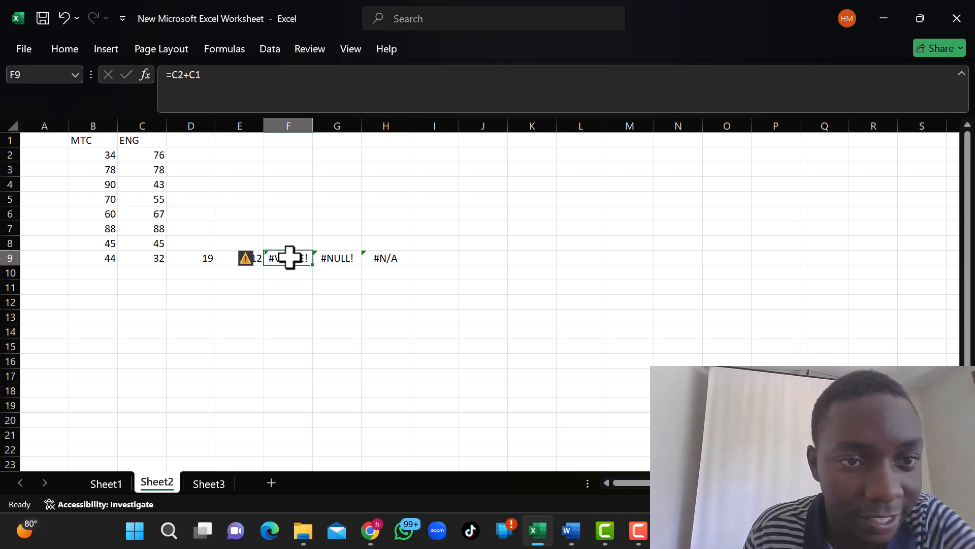
{"action": "left_click", "coordinate": [568, 529]}
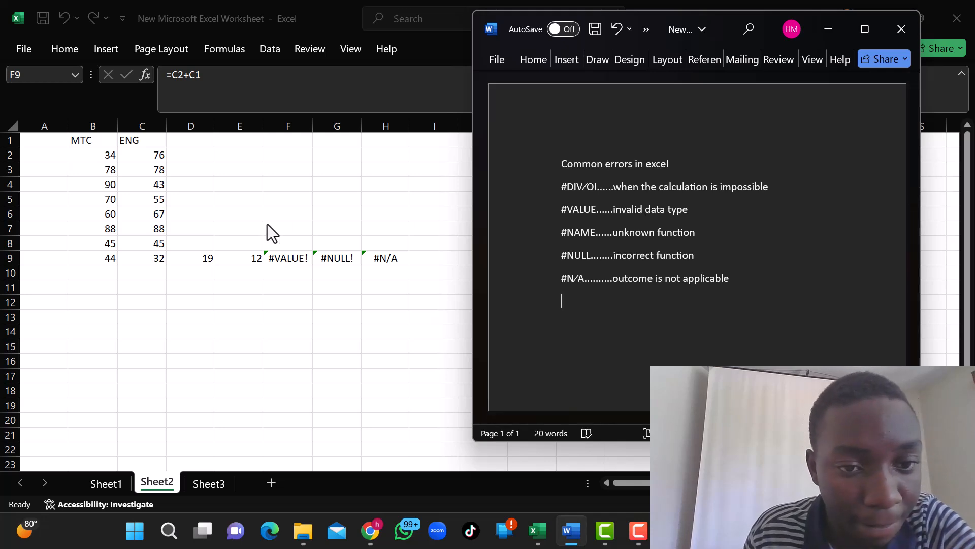
{"action": "left_click", "coordinate": [289, 254]}
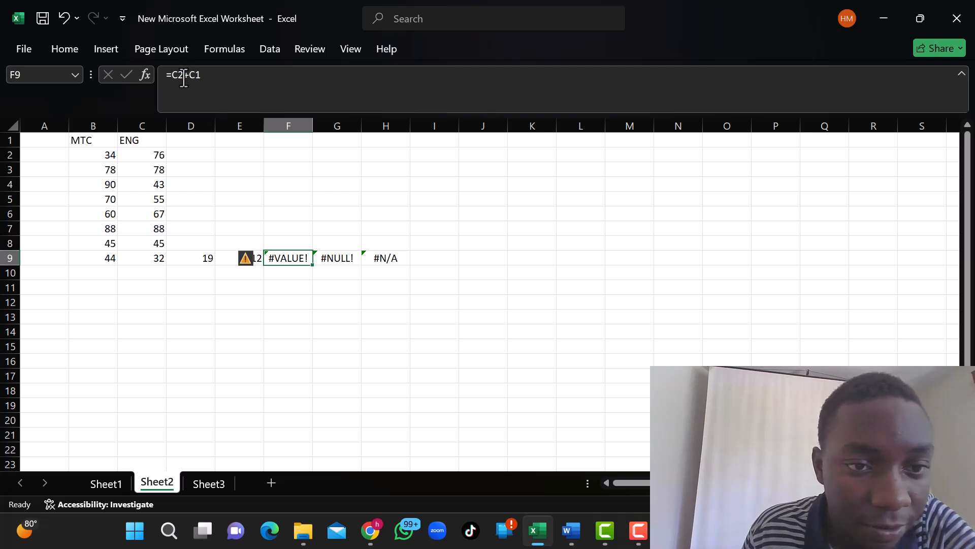
{"action": "left_click", "coordinate": [147, 156]}
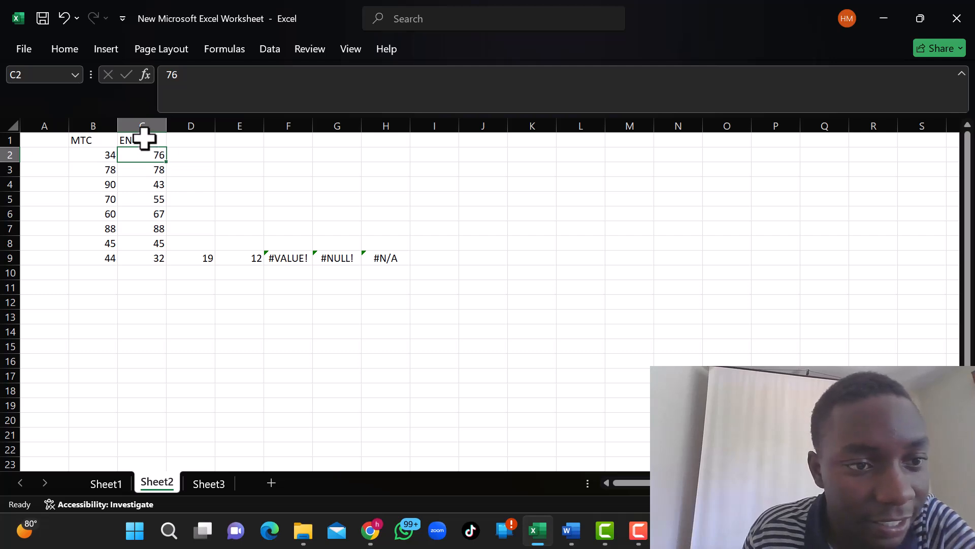
{"action": "left_click", "coordinate": [144, 139]}
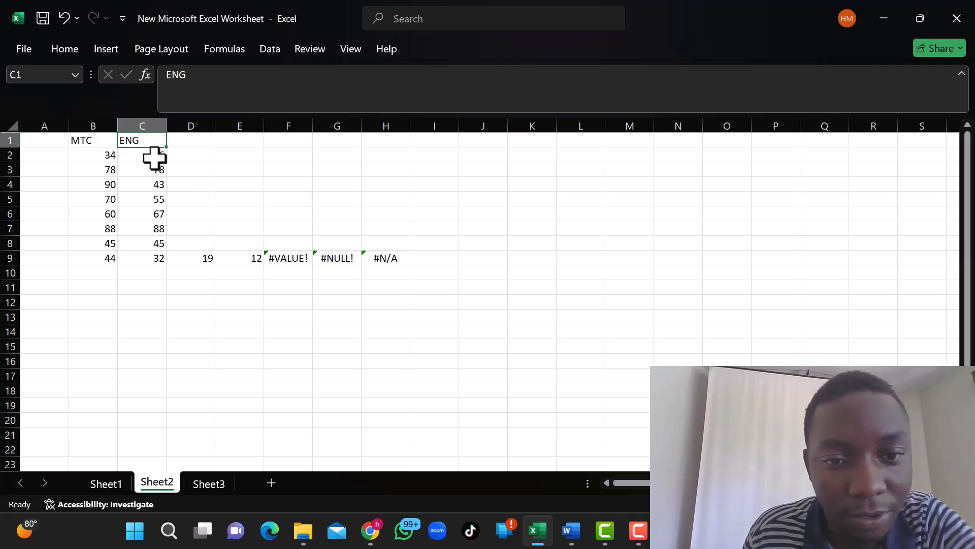
{"action": "left_click", "coordinate": [291, 259]}
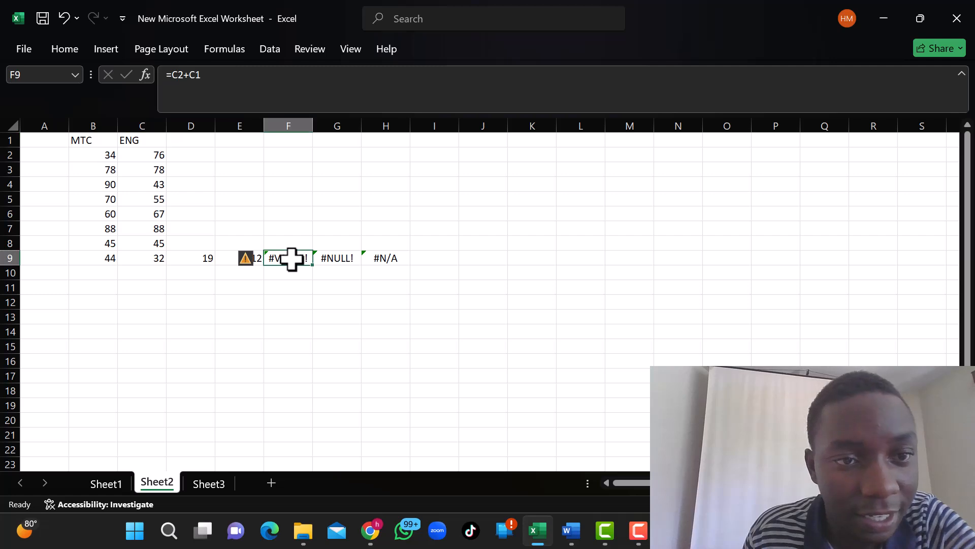
{"action": "left_click", "coordinate": [201, 75]}
{"action": "key", "text": "BackSpace"}
{"action": "key", "text": "BackSpace"}
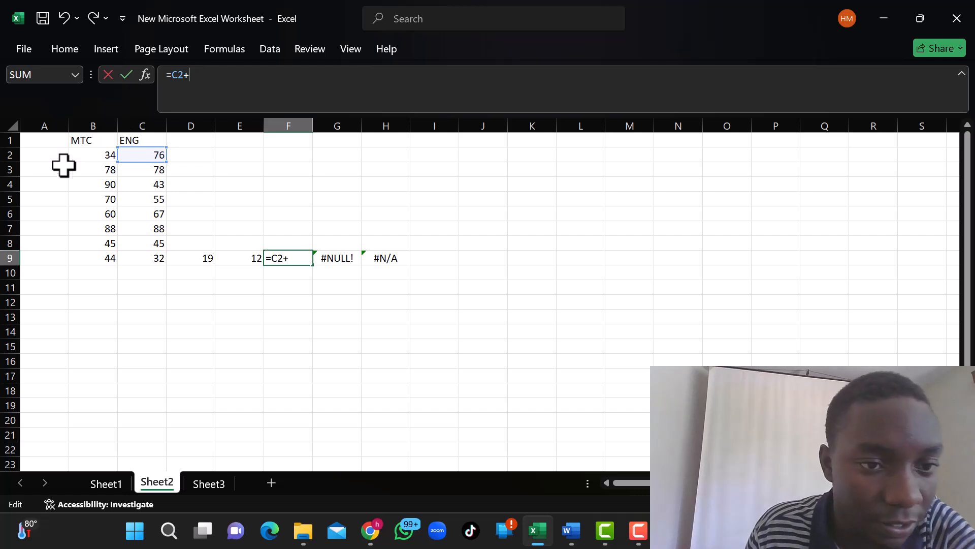
{"action": "left_click", "coordinate": [147, 172]}
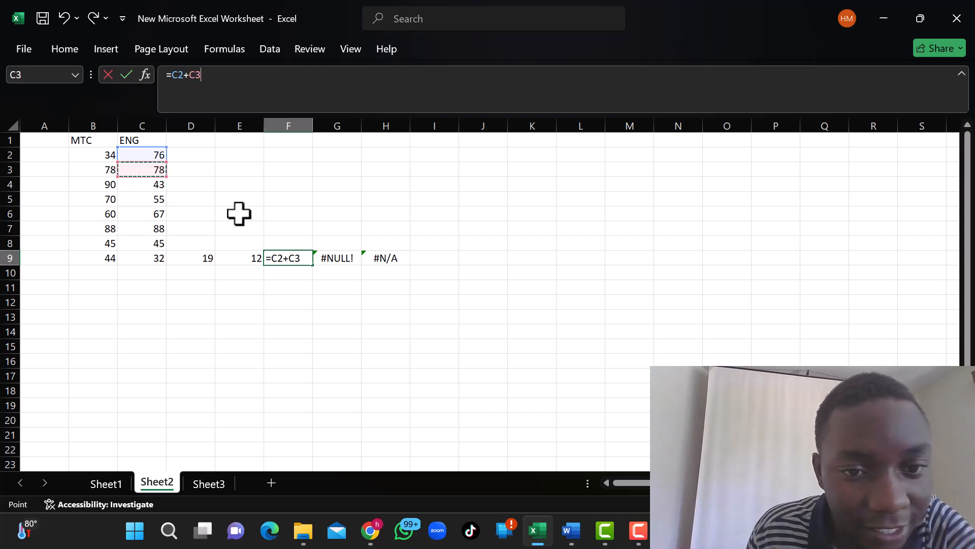
{"action": "key", "text": "Return"}
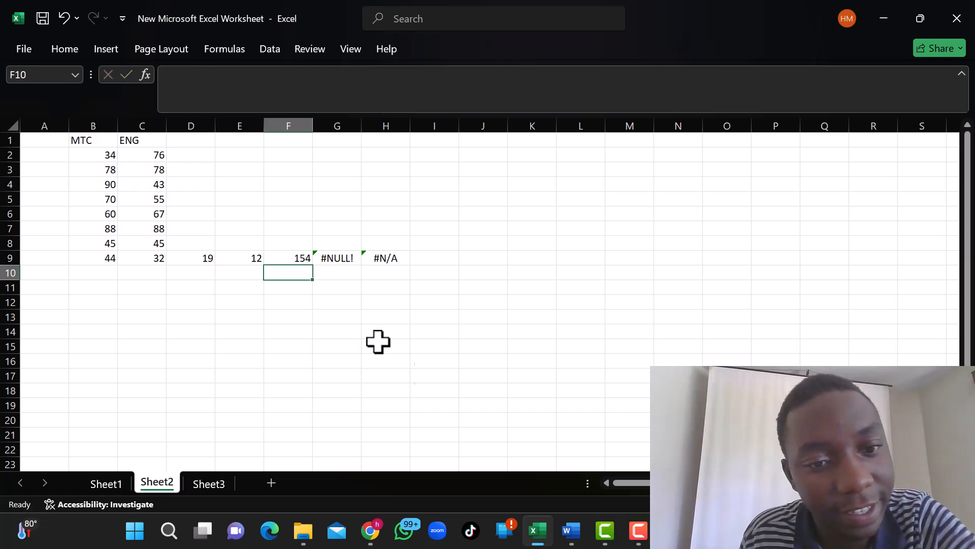
Check the #NULL! error in G9 against the Word notes, and delete all arguments from the cell's SUM formula.
{"action": "left_click", "coordinate": [337, 260]}
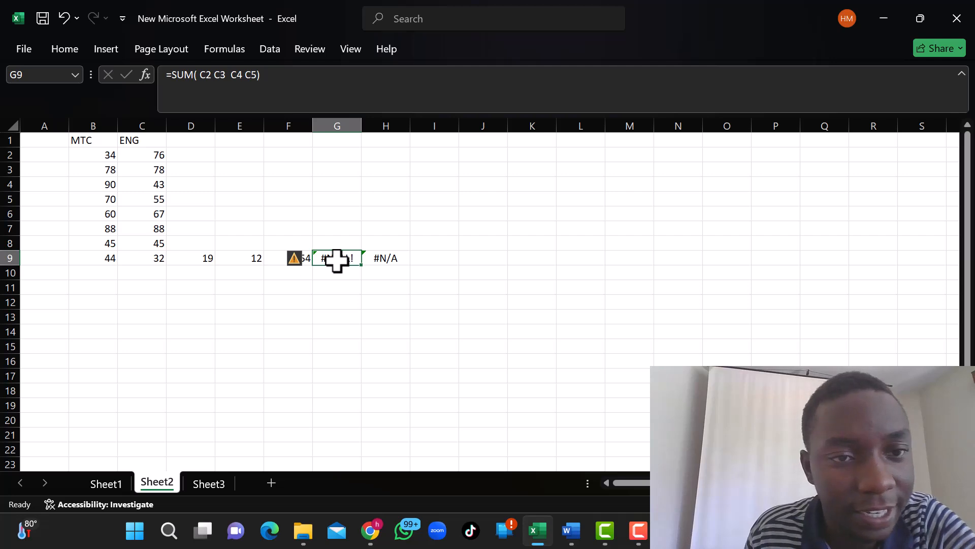
{"action": "left_click", "coordinate": [575, 523]}
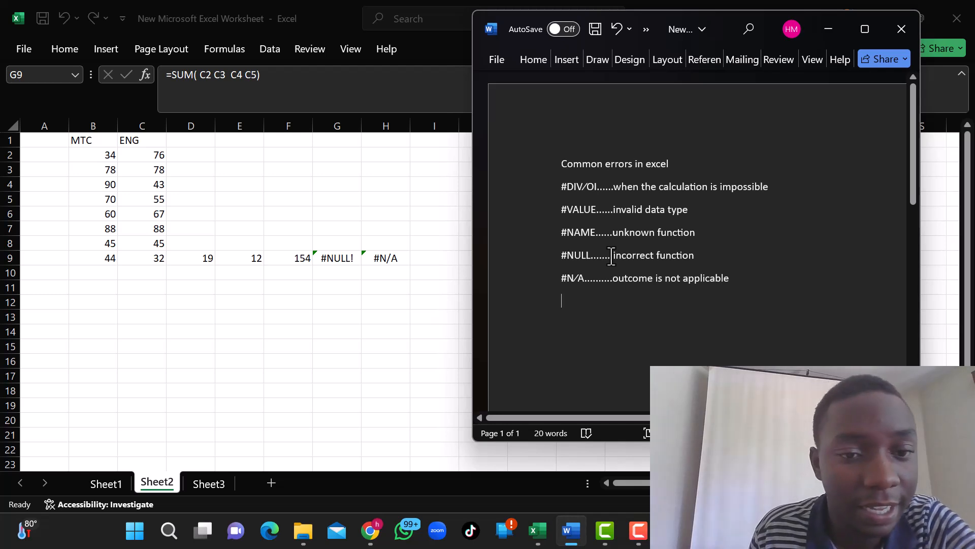
{"action": "left_click", "coordinate": [187, 83]}
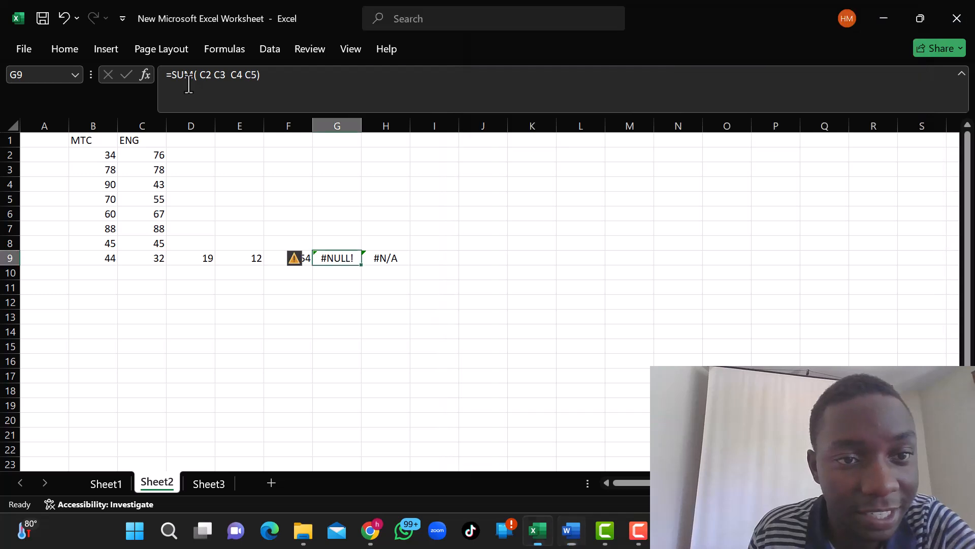
{"action": "left_click", "coordinate": [213, 75]}
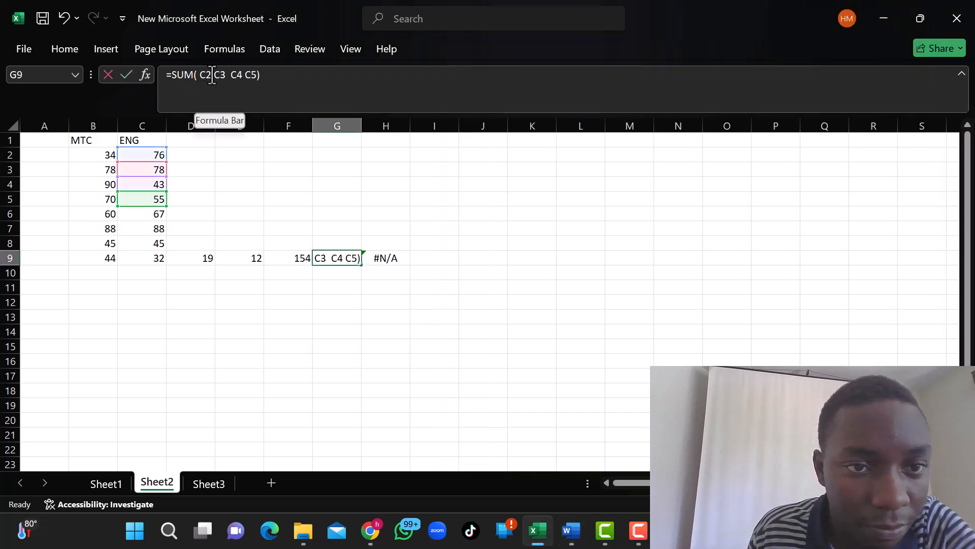
{"action": "left_click", "coordinate": [214, 75]}
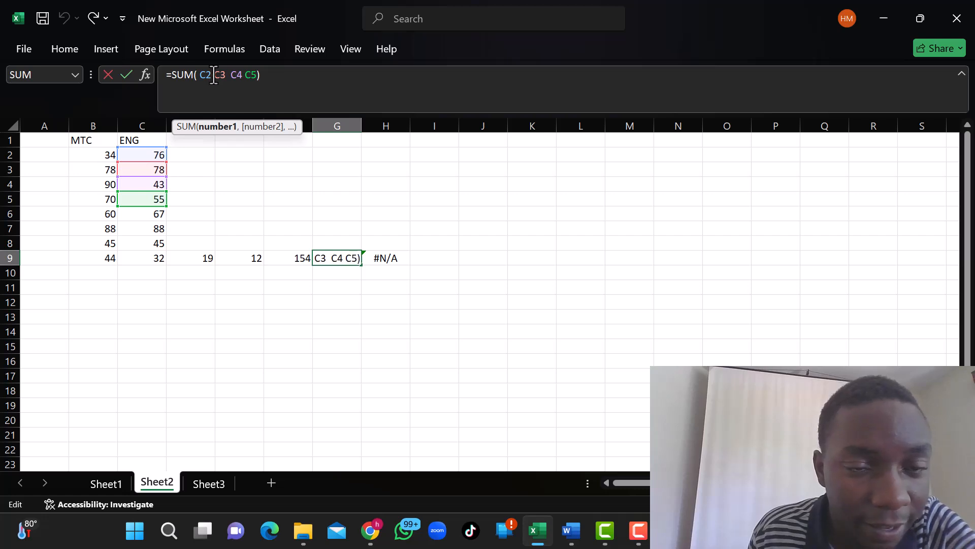
{"action": "left_click", "coordinate": [259, 75]}
{"action": "key", "text": "BackSpace"}
{"action": "key", "text": "BackSpace"}
{"action": "key", "text": "BackSpace"}
{"action": "key", "text": "BackSpace"}
{"action": "key", "text": "BackSpace"}
{"action": "key", "text": "BackSpace"}
{"action": "key", "text": "BackSpace"}
{"action": "key", "text": "BackSpace"}
{"action": "key", "text": "BackSpace"}
{"action": "key", "text": "BackSpace"}
{"action": "key", "text": "BackSpace"}
{"action": "key", "text": "BackSpace"}
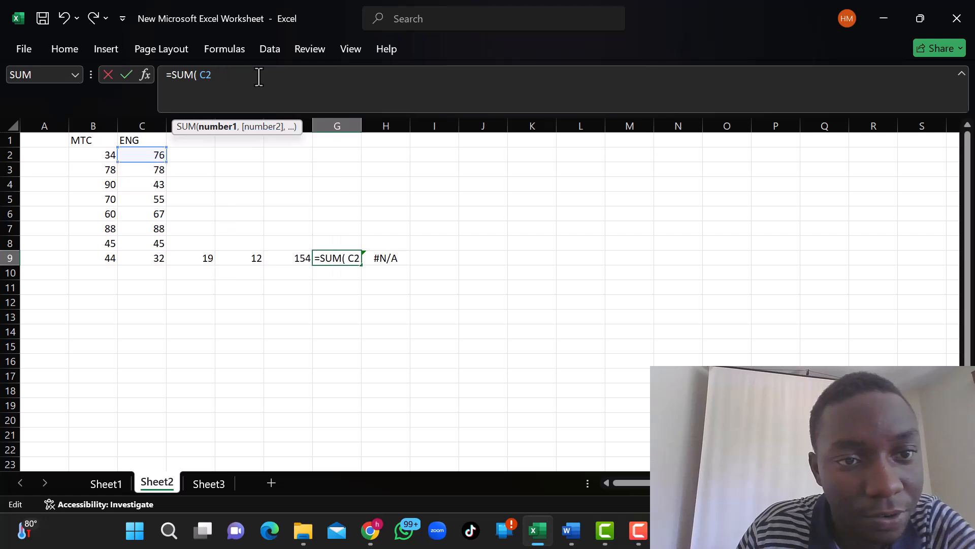
{"action": "key", "text": "BackSpace"}
{"action": "key", "text": "BackSpace"}
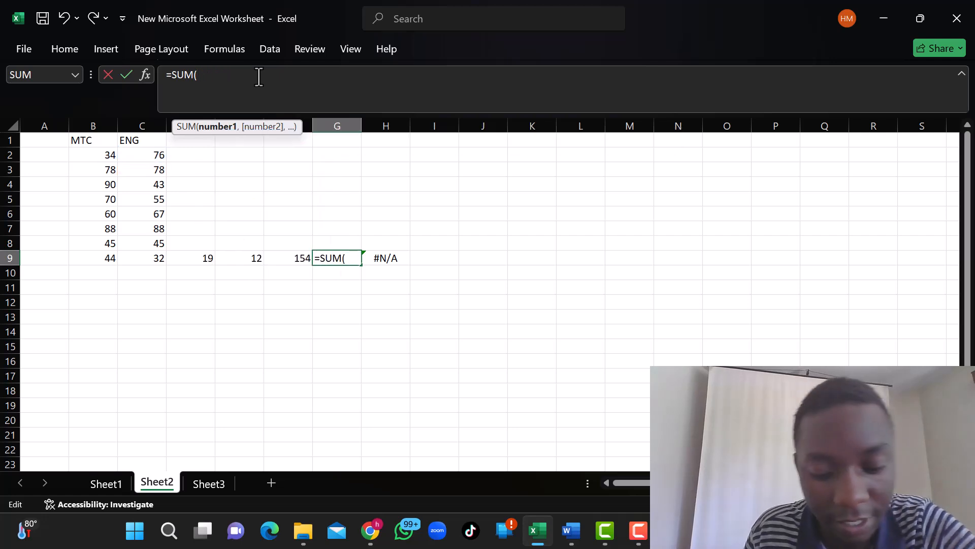
Complete the formula in G9 as =SUM(C2 C3 C5 C6), with the cell references separated by spaces.
{"action": "left_click_drag", "start_coordinate": [141, 158], "coordinate": [146, 257]}
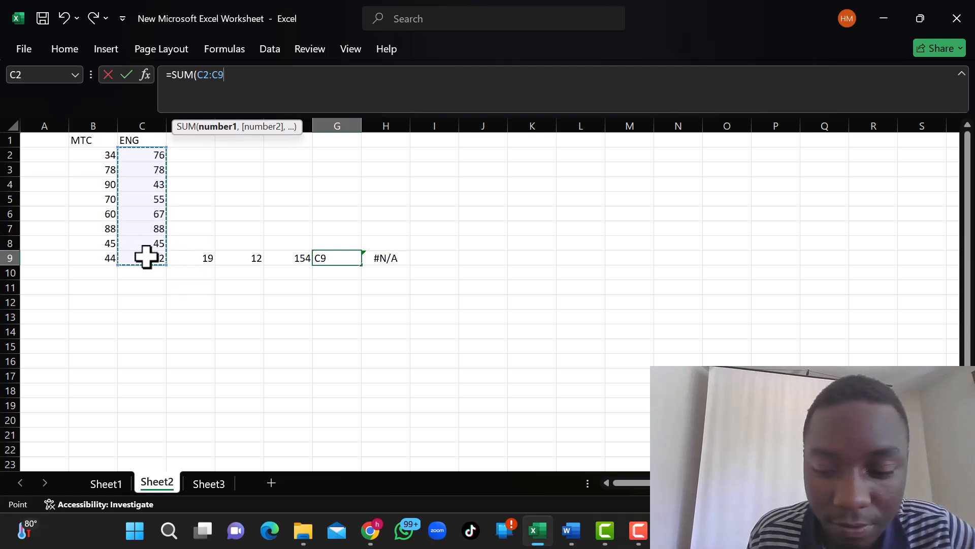
{"action": "left_click", "coordinate": [148, 163]}
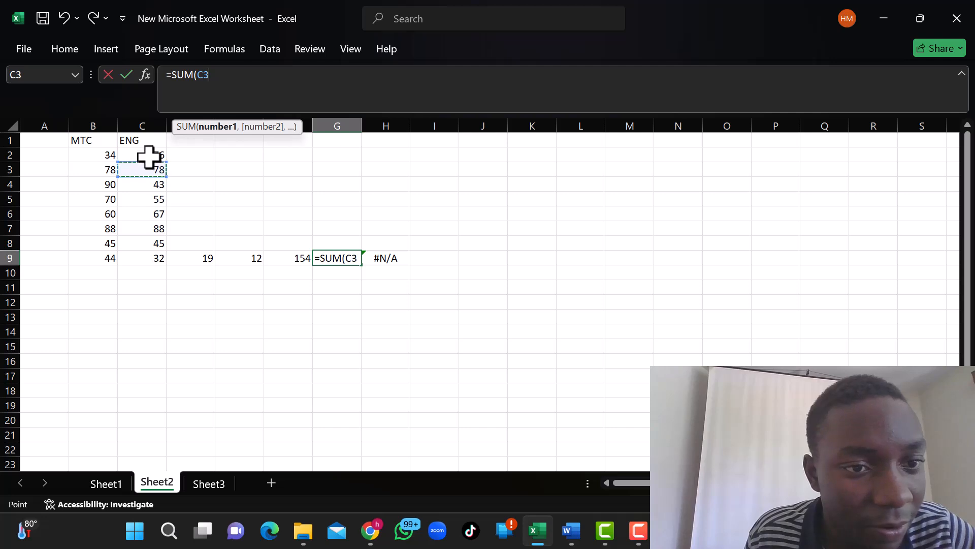
{"action": "left_click", "coordinate": [148, 154]}
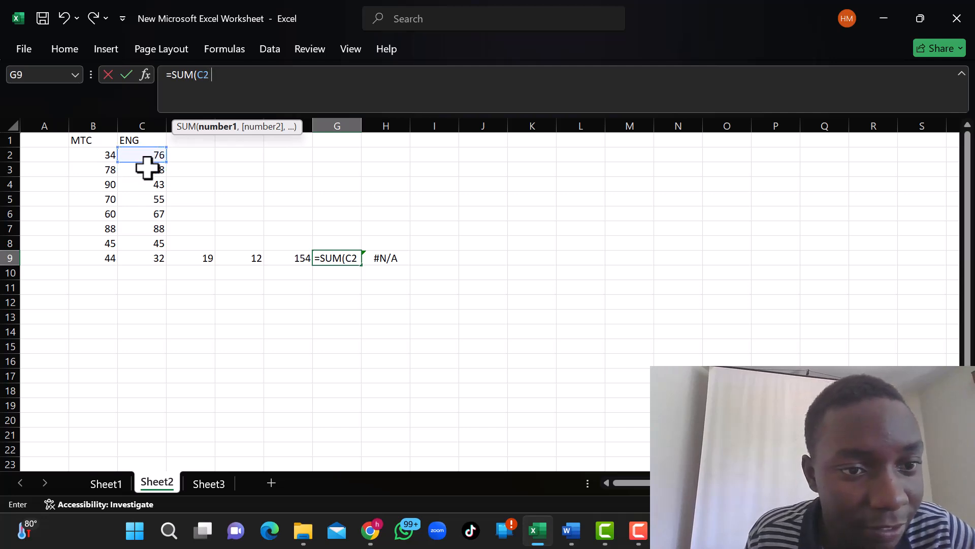
{"action": "left_click", "coordinate": [147, 170]}
{"action": "left_click", "coordinate": [150, 185]}
{"action": "left_click", "coordinate": [157, 203]}
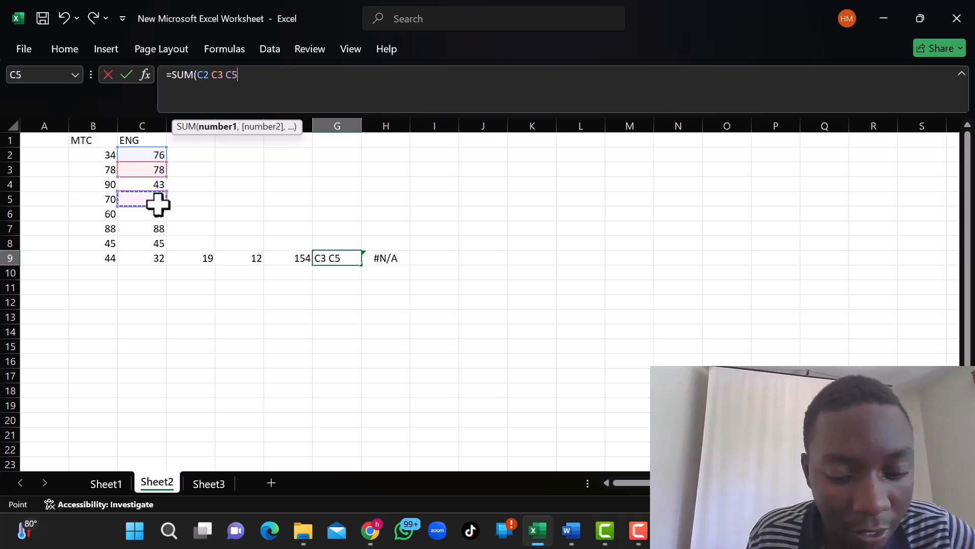
{"action": "left_click", "coordinate": [143, 214]}
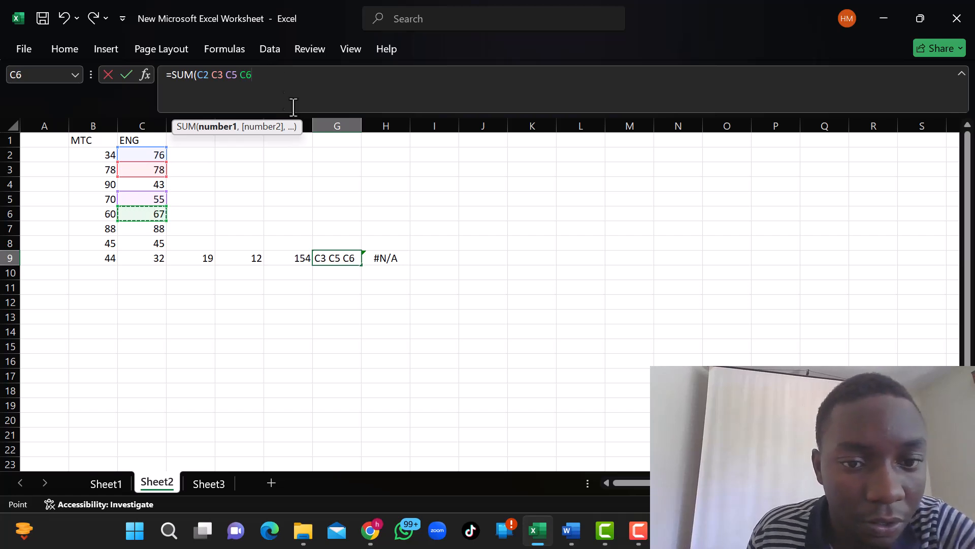
{"action": "key", "text": "Return"}
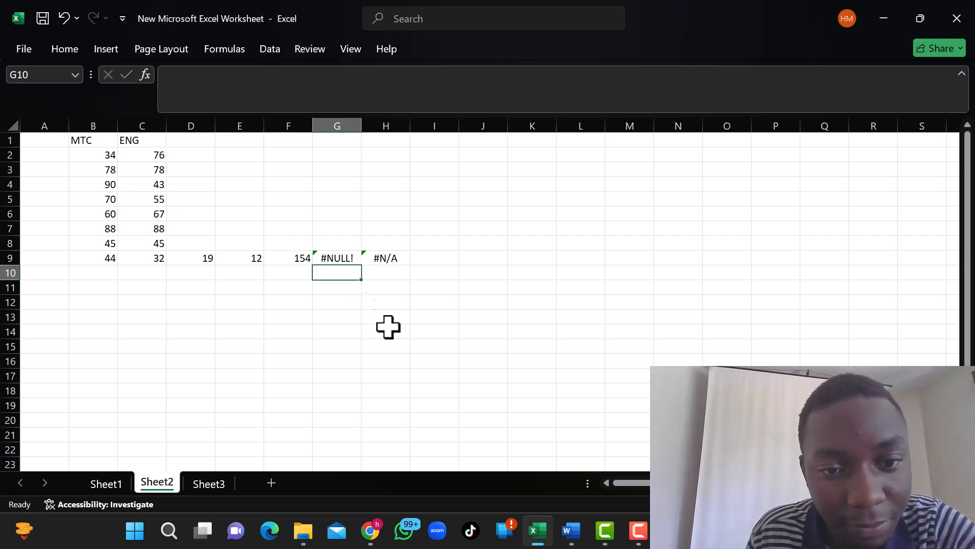
{"action": "left_click", "coordinate": [338, 260]}
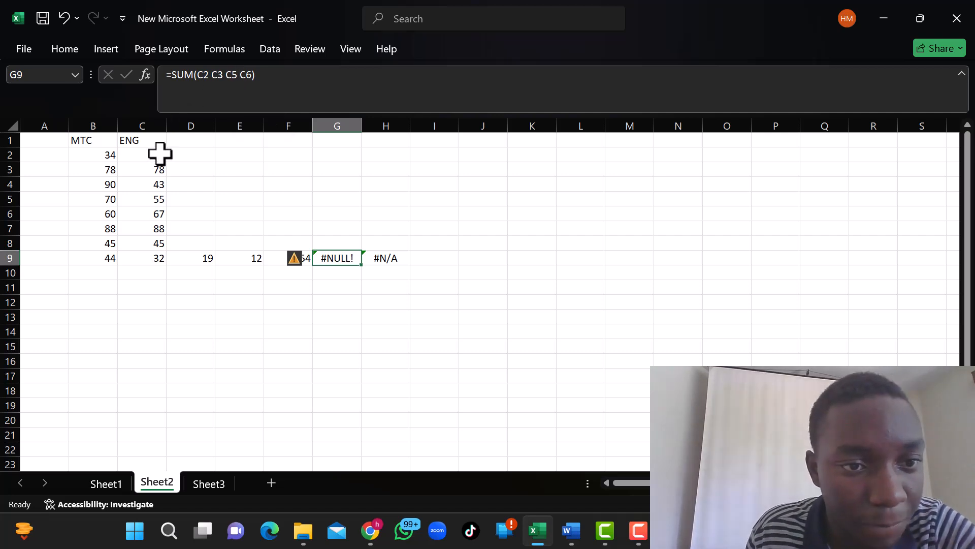
Correct the formula in G9 to =SUM(C2:C9), replacing the space-separated cell references with a range.
{"action": "left_click", "coordinate": [257, 74]}
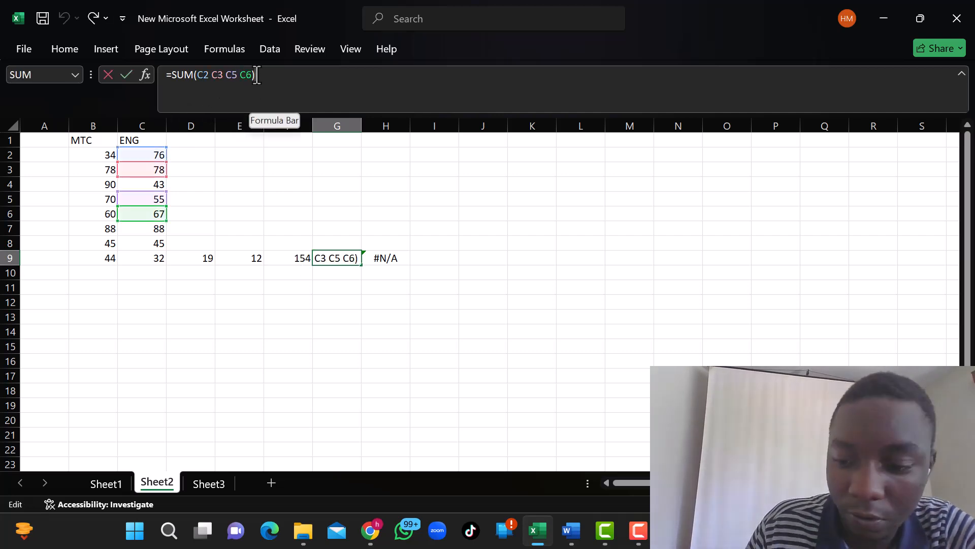
{"action": "key", "text": "BackSpace"}
{"action": "key", "text": "BackSpace"}
{"action": "key", "text": "BackSpace"}
{"action": "key", "text": "BackSpace"}
{"action": "key", "text": "BackSpace"}
{"action": "key", "text": "BackSpace"}
{"action": "key", "text": "BackSpace"}
{"action": "key", "text": "BackSpace"}
{"action": "key", "text": "BackSpace"}
{"action": "key", "text": "BackSpace"}
{"action": "key", "text": "BackSpace"}
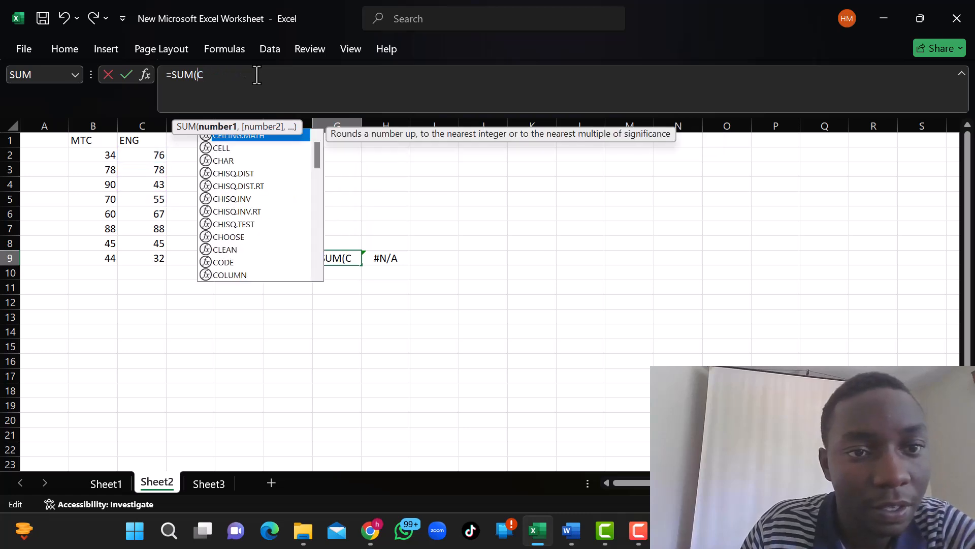
{"action": "key", "text": "BackSpace"}
{"action": "left_click_drag", "start_coordinate": [155, 153], "coordinate": [160, 258]}
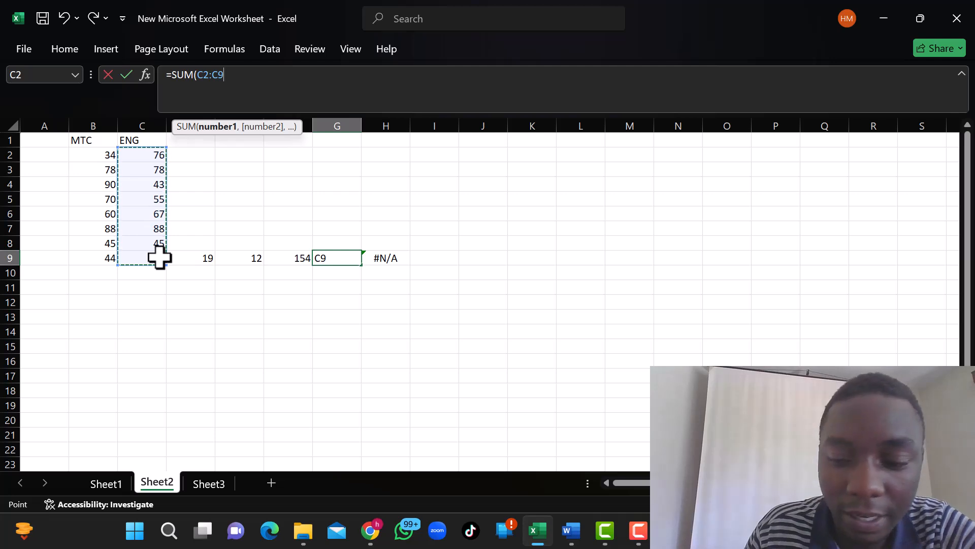
{"action": "key", "text": "Return"}
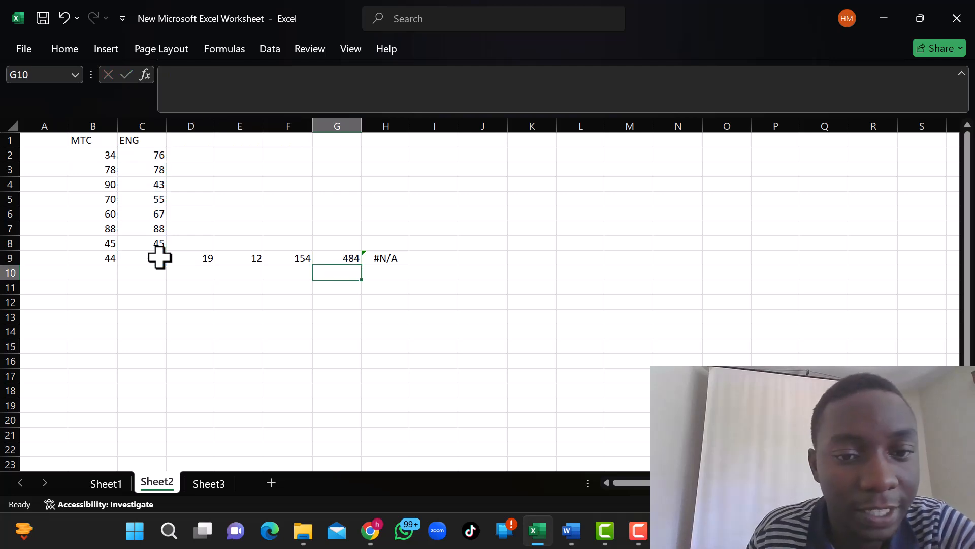
{"action": "left_click", "coordinate": [334, 258]}
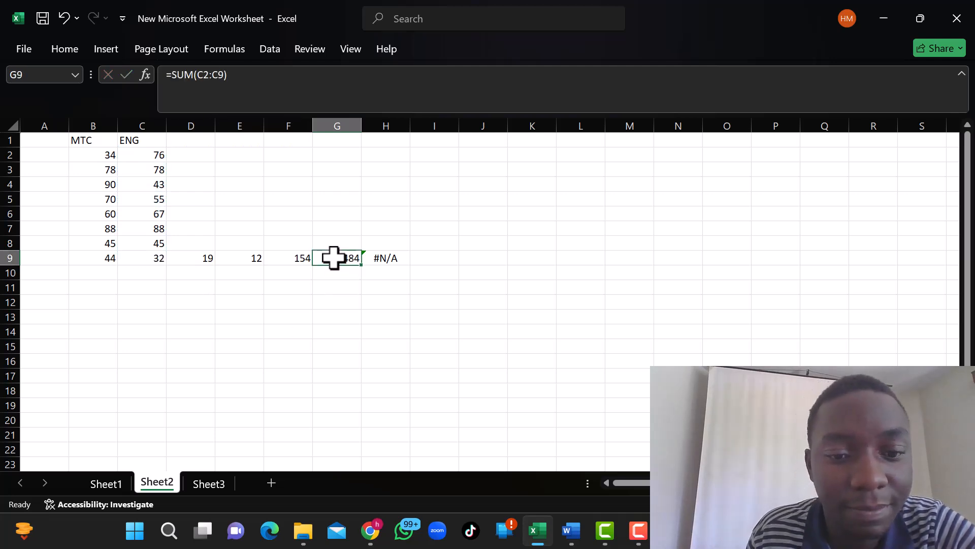
Check the #N/A error in H9 against the Word notes, its MODE formula and the source cells C2:C9.
{"action": "left_click", "coordinate": [385, 262]}
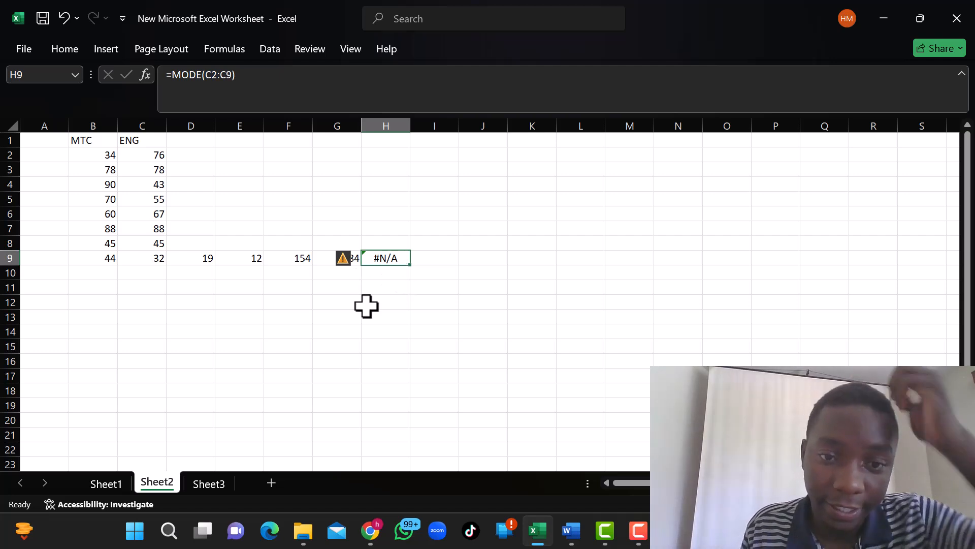
{"action": "left_click", "coordinate": [572, 523]}
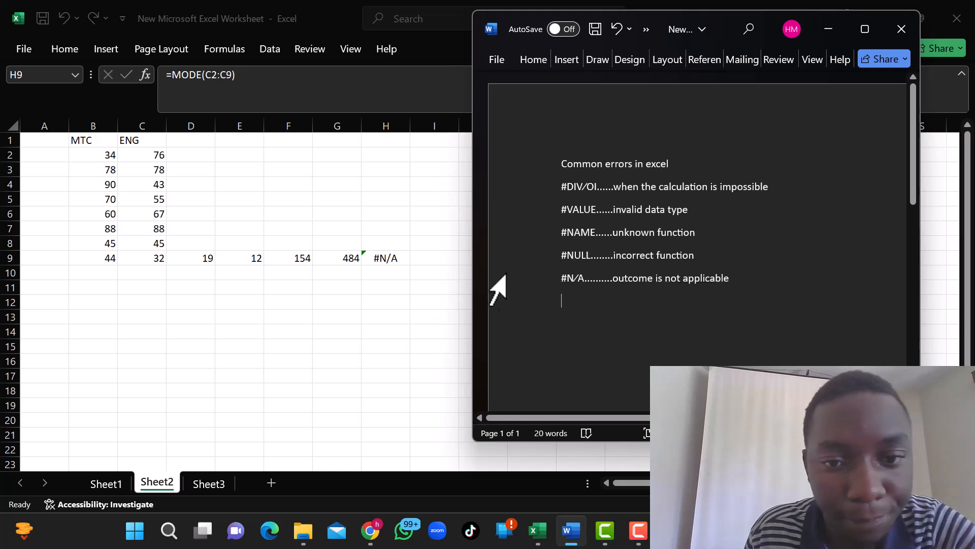
{"action": "key", "text": "alt+Tab"}
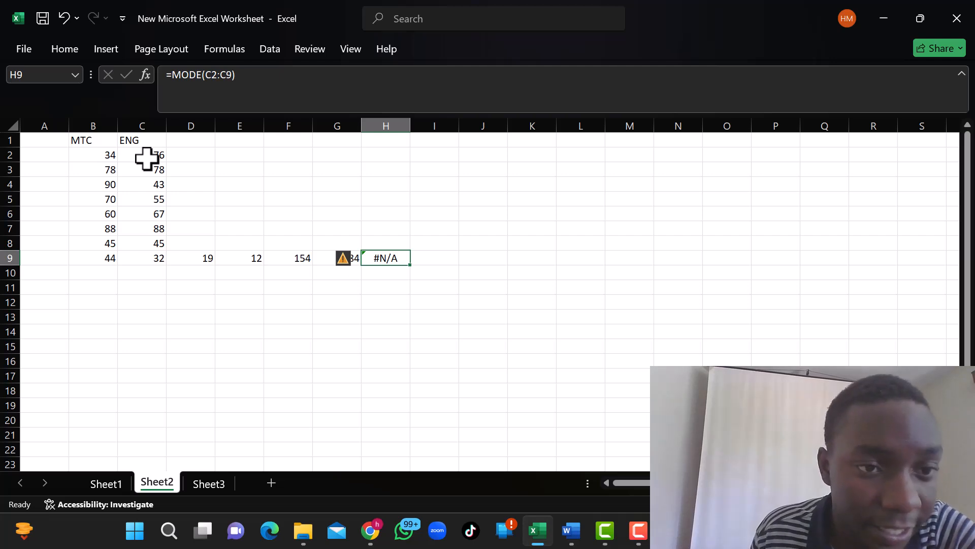
{"action": "left_click_drag", "start_coordinate": [146, 158], "coordinate": [150, 257]}
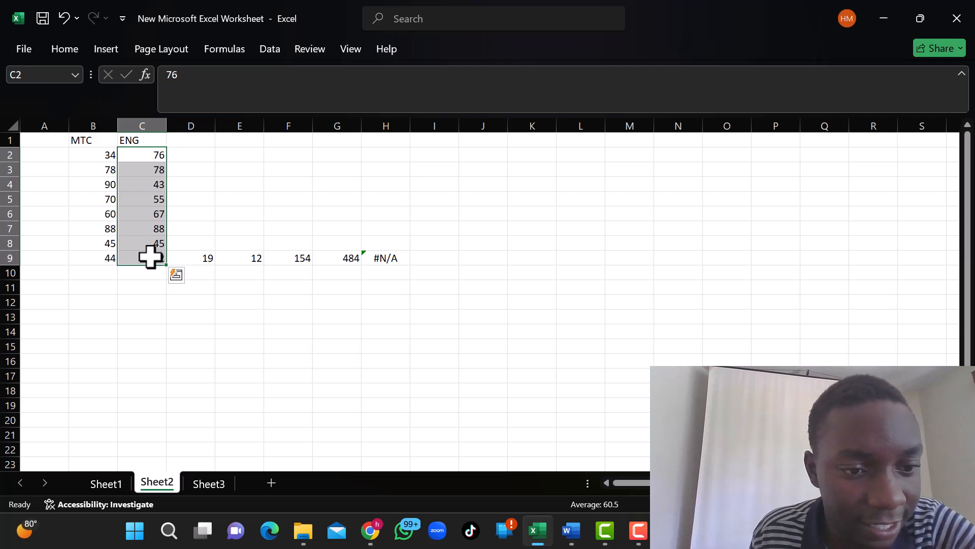
{"action": "left_click", "coordinate": [388, 260]}
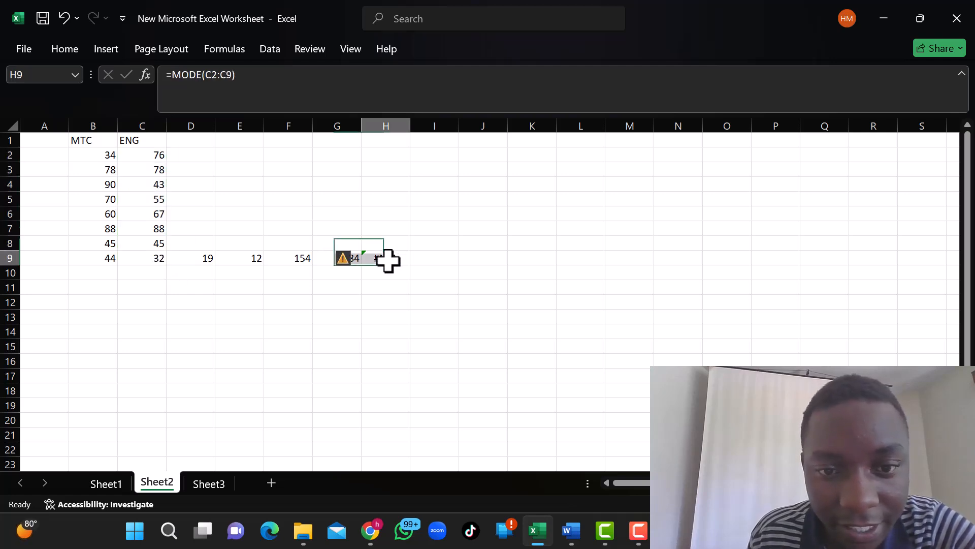
{"action": "left_click", "coordinate": [232, 75]}
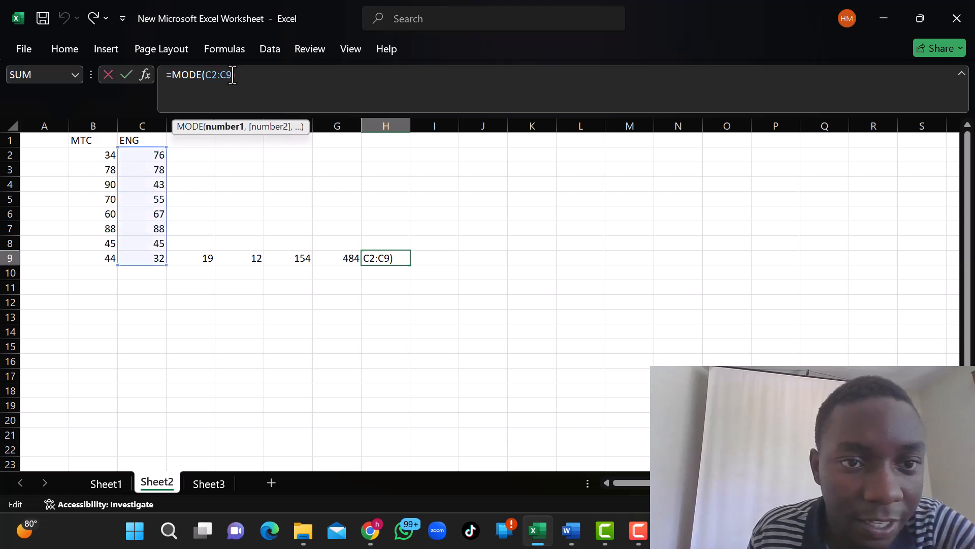
Enter 76 in C10 as a repeat of the first ENG value, and review the range C2:C10.
{"action": "left_click", "coordinate": [136, 269]}
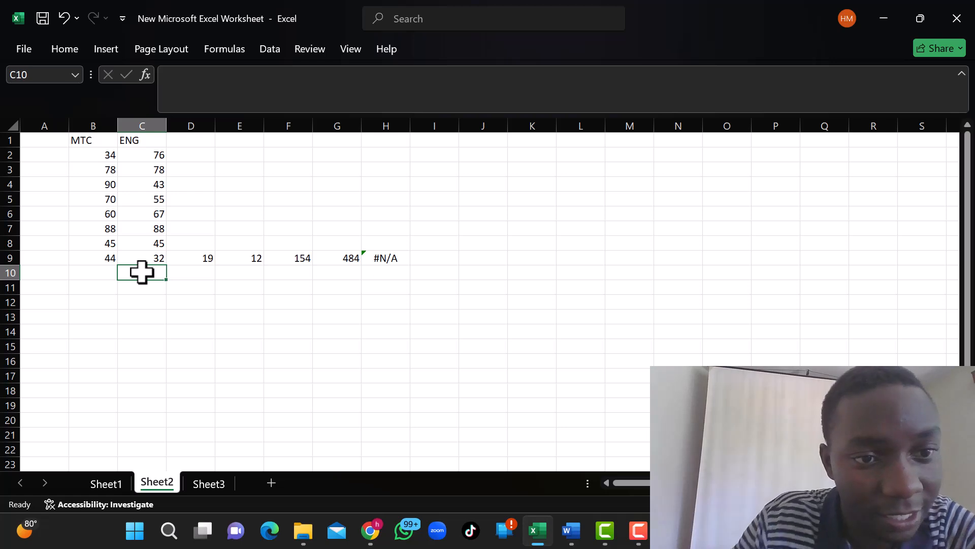
{"action": "type", "text": "7"}
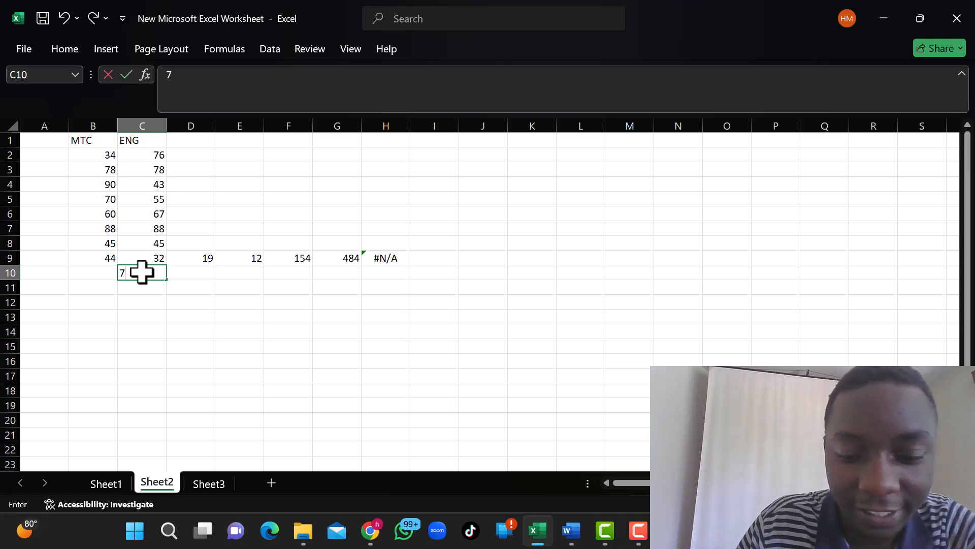
{"action": "type", "text": "6"}
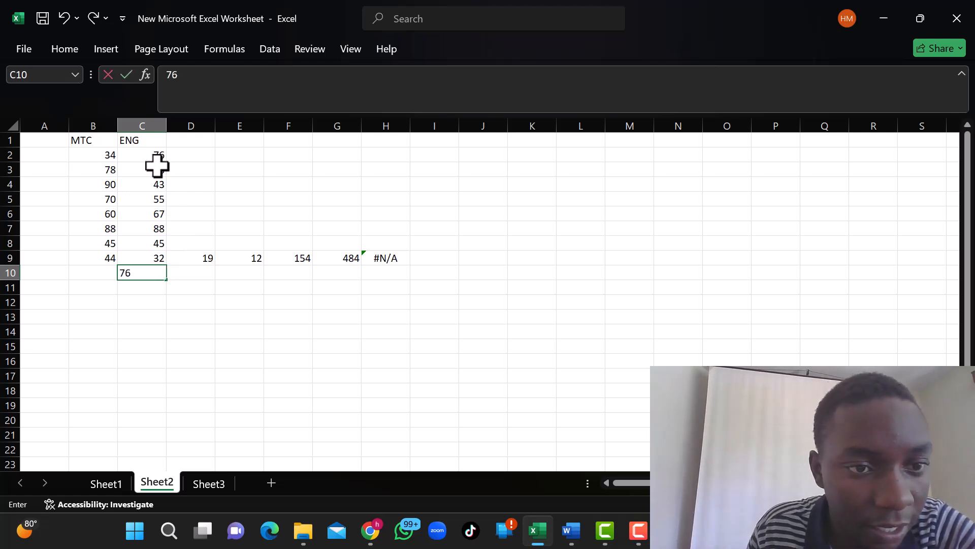
{"action": "left_click_drag", "start_coordinate": [148, 159], "coordinate": [153, 276]}
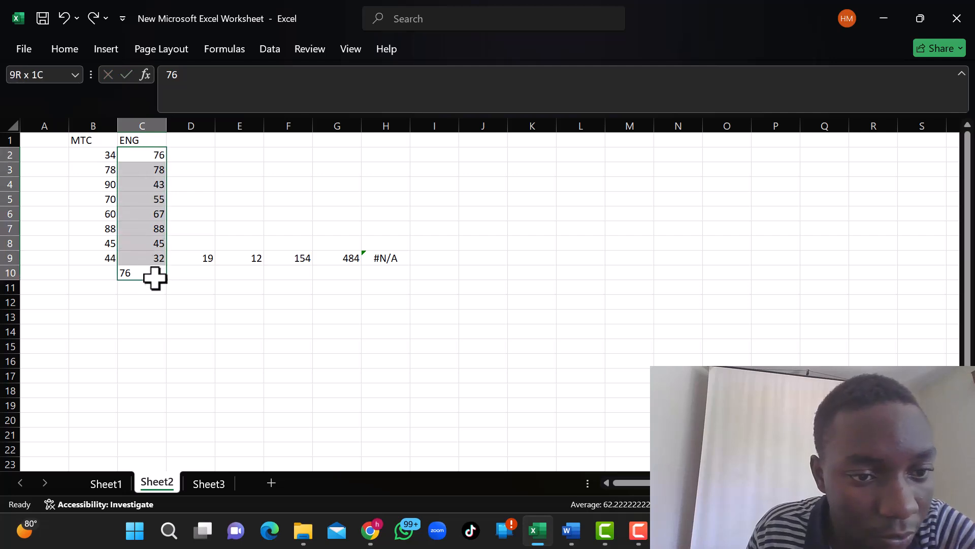
Extend the range of the MODE formula in H9 so it reads =MODE(C2:C10).
{"action": "left_click", "coordinate": [385, 262]}
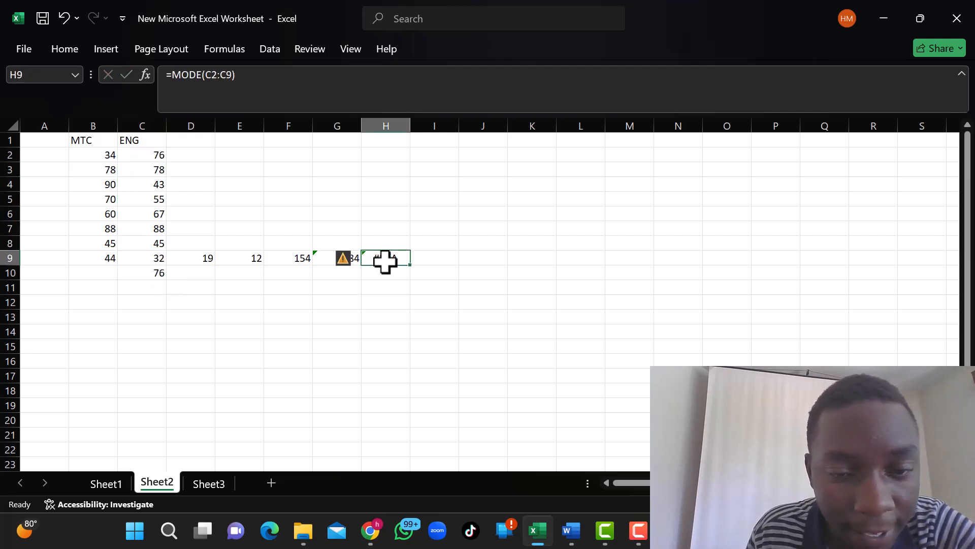
{"action": "left_click", "coordinate": [239, 77]}
{"action": "key", "text": "BackSpace"}
{"action": "key", "text": "BackSpace"}
{"action": "key", "text": "BackSpace"}
{"action": "key", "text": "BackSpace"}
{"action": "key", "text": "BackSpace"}
{"action": "key", "text": "BackSpace"}
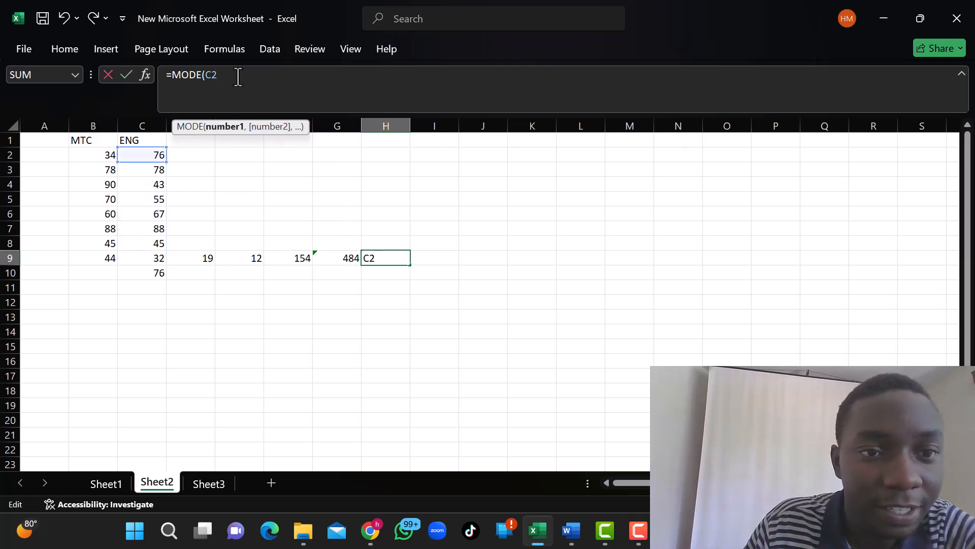
{"action": "left_click_drag", "start_coordinate": [157, 157], "coordinate": [156, 269]}
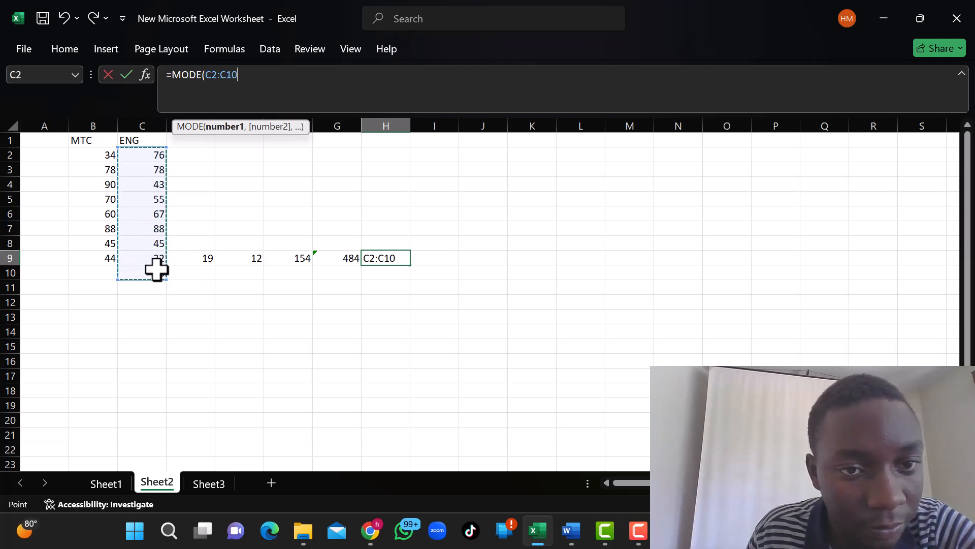
{"action": "key", "text": "Return"}
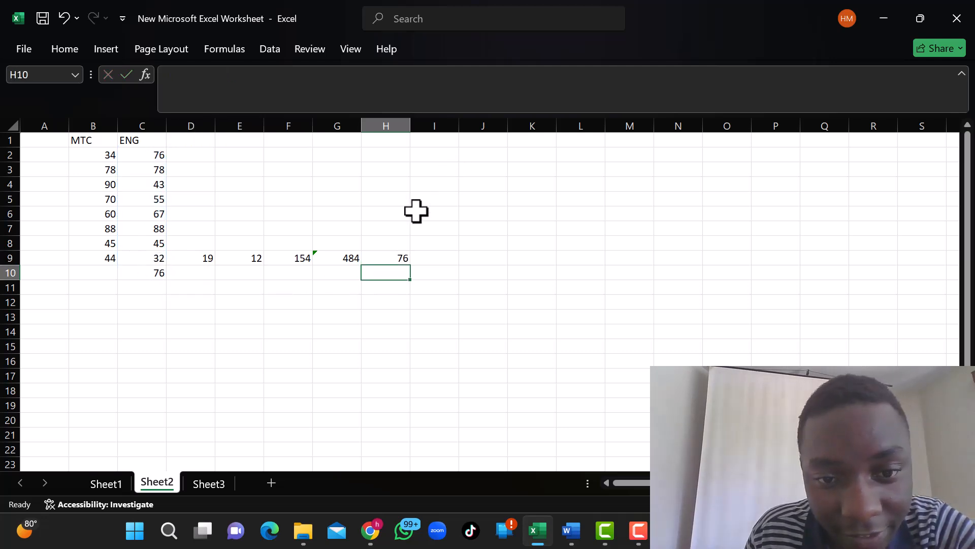
{"action": "left_click", "coordinate": [386, 258]}
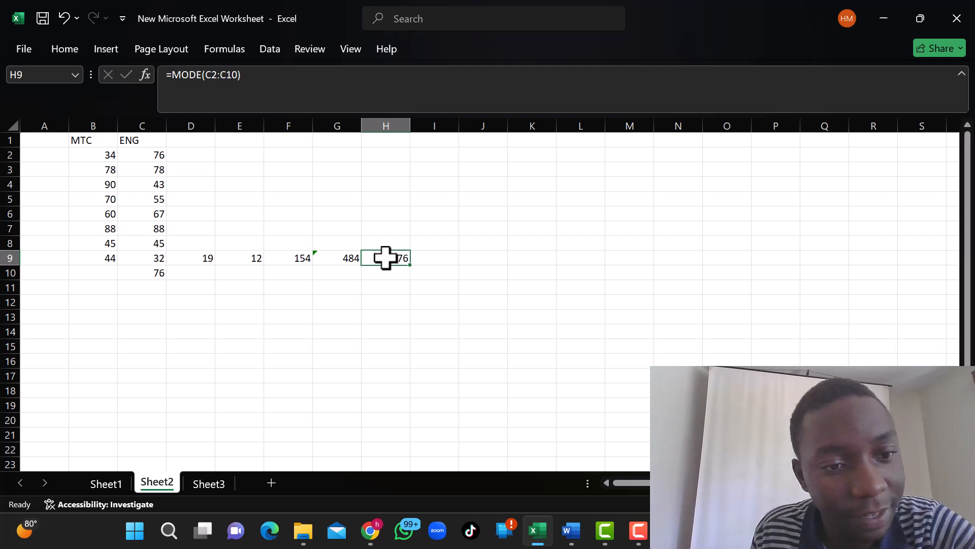
Enter =MODE(B2:B9) in I9 to look for a repeated value in the MTC column, and check the cell.
{"action": "left_click_drag", "start_coordinate": [102, 158], "coordinate": [102, 184]}
{"action": "left_click", "coordinate": [433, 257]}
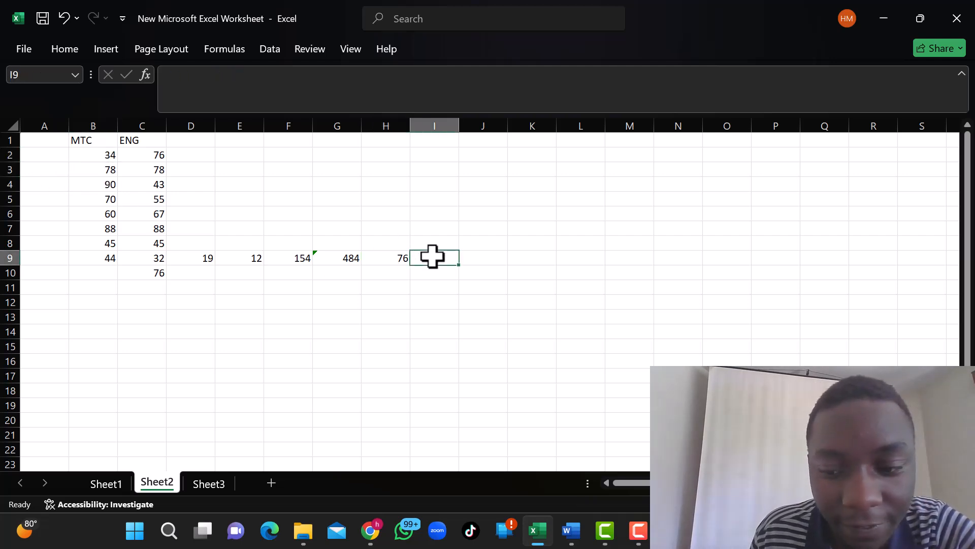
{"action": "type", "text": "="}
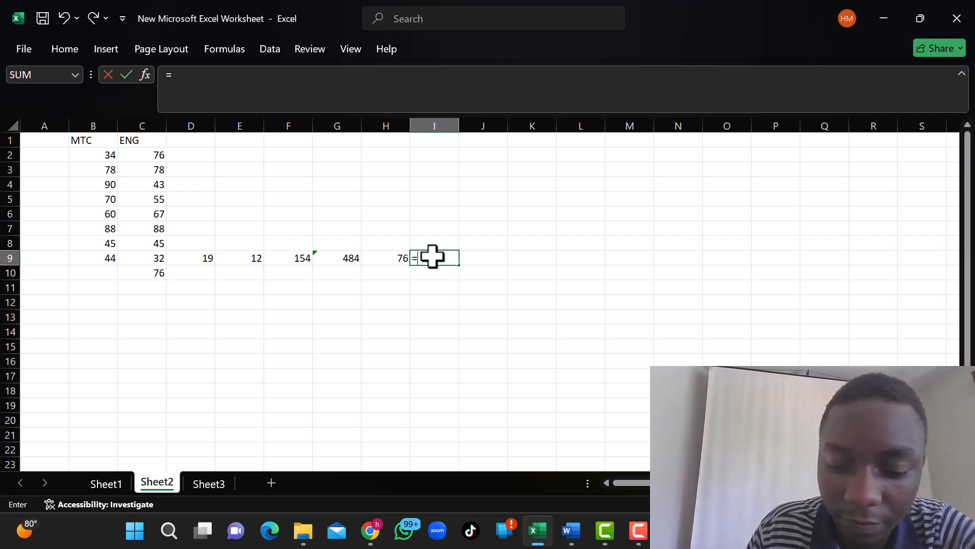
{"action": "type", "text": "mode"}
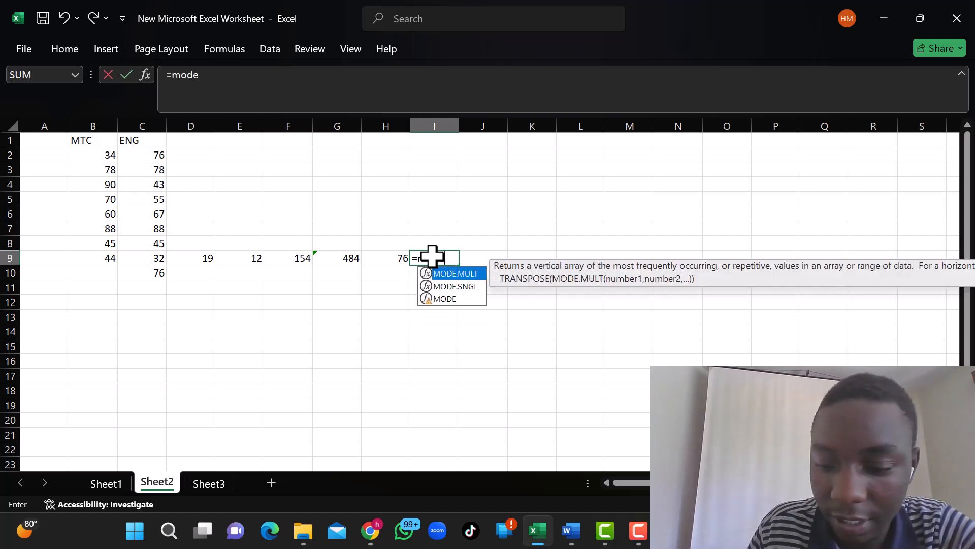
{"action": "type", "text": ")"}
{"action": "key", "text": "BackSpace"}
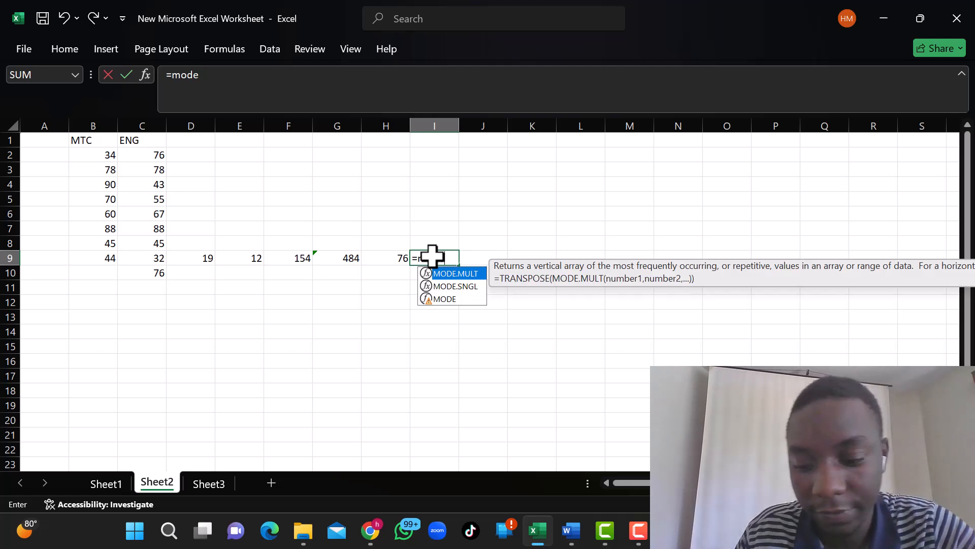
{"action": "type", "text": "("}
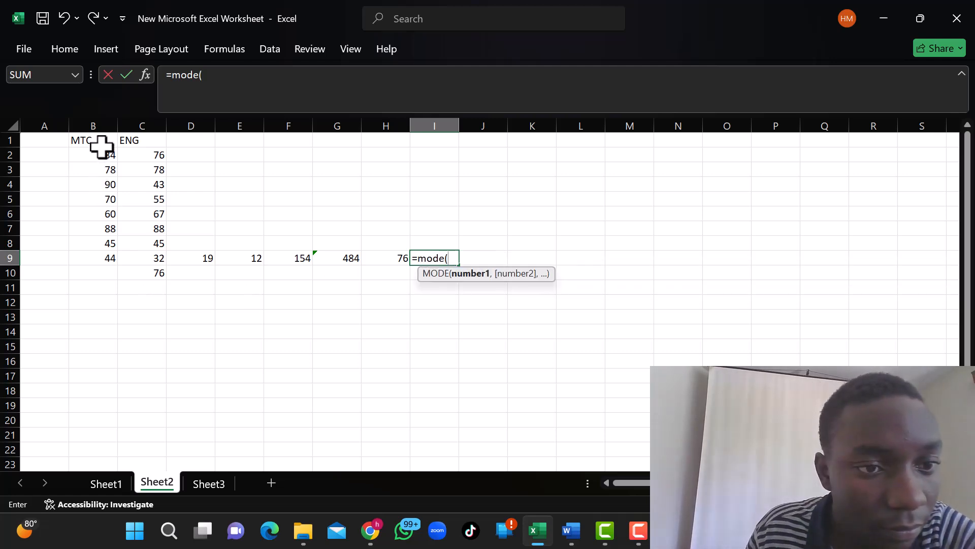
{"action": "left_click", "coordinate": [102, 152]}
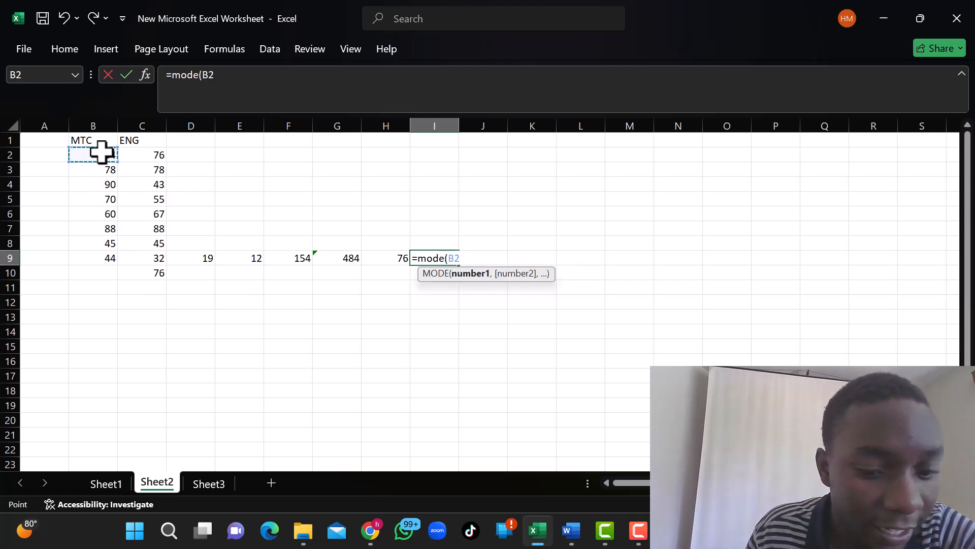
{"action": "left_click_drag", "start_coordinate": [101, 153], "coordinate": [100, 251]}
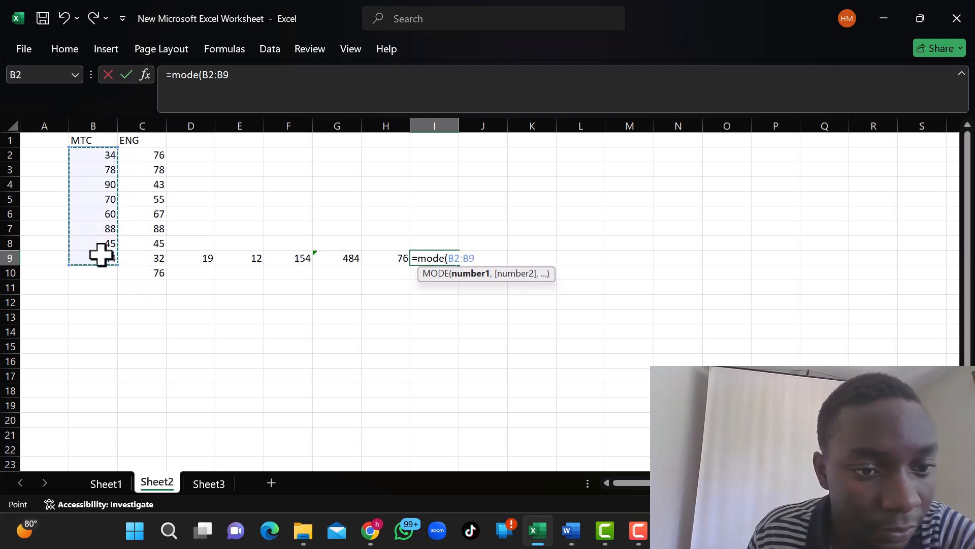
{"action": "key", "text": "Return"}
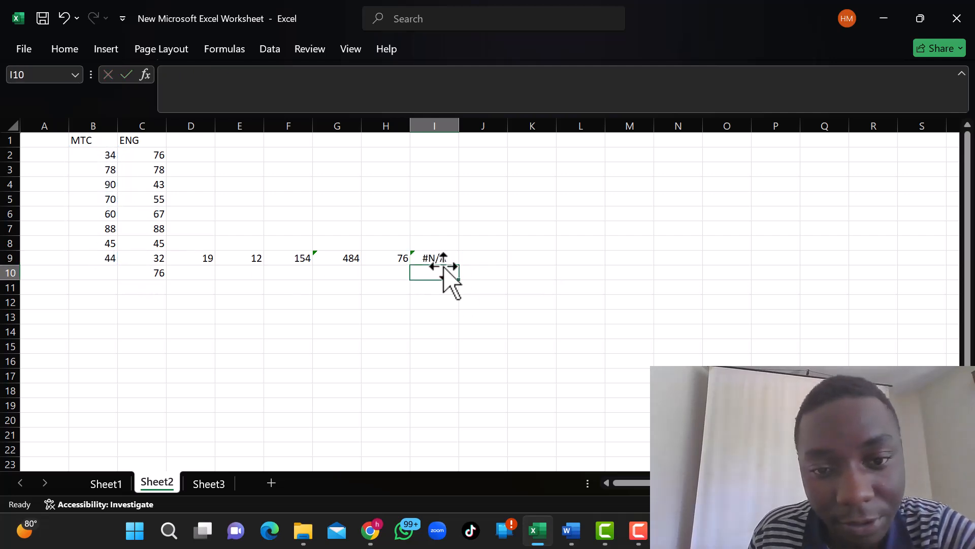
{"action": "left_click", "coordinate": [436, 253]}
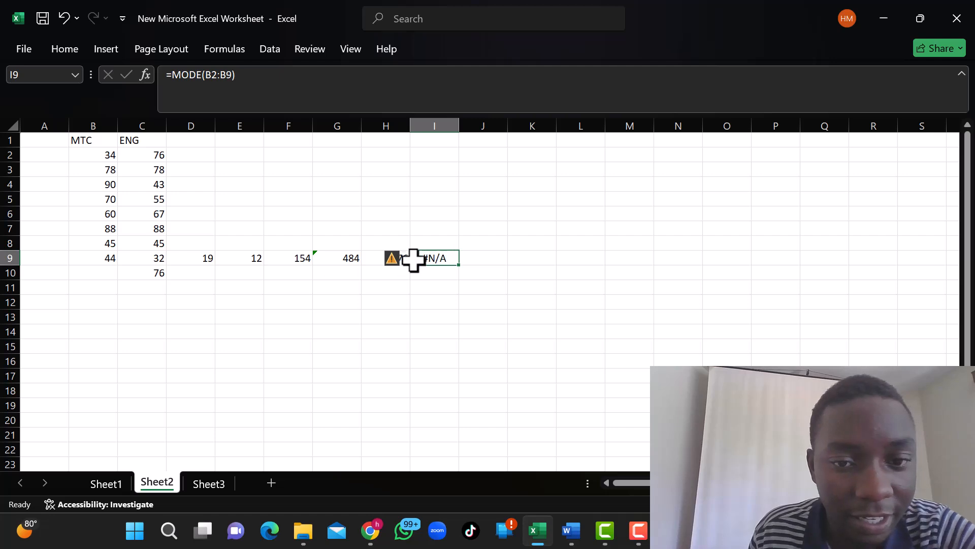